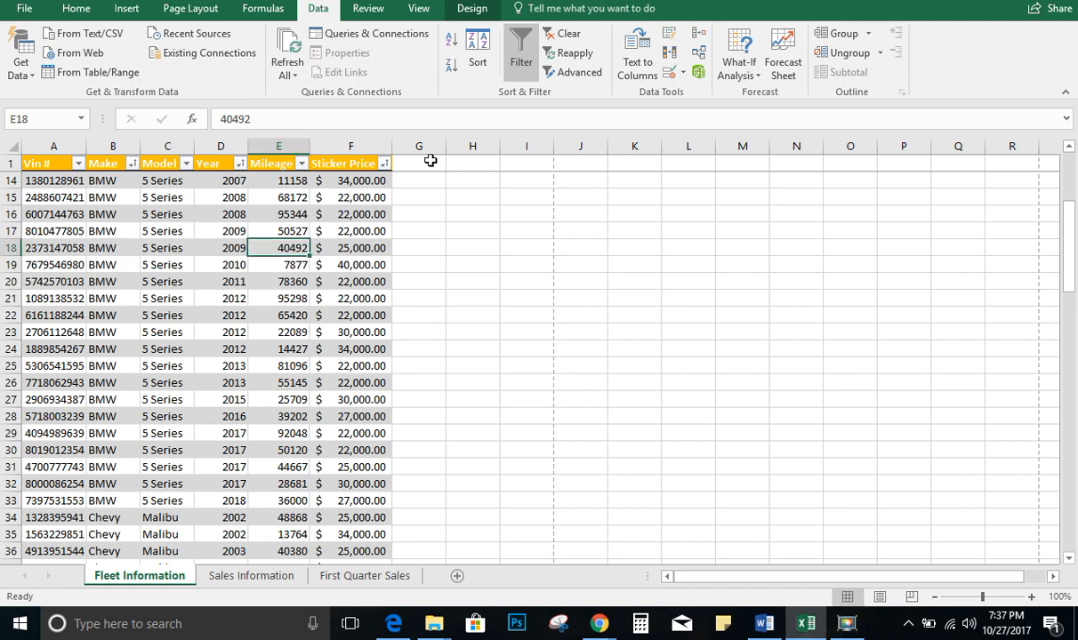
{"action": "key", "text": "F9"}
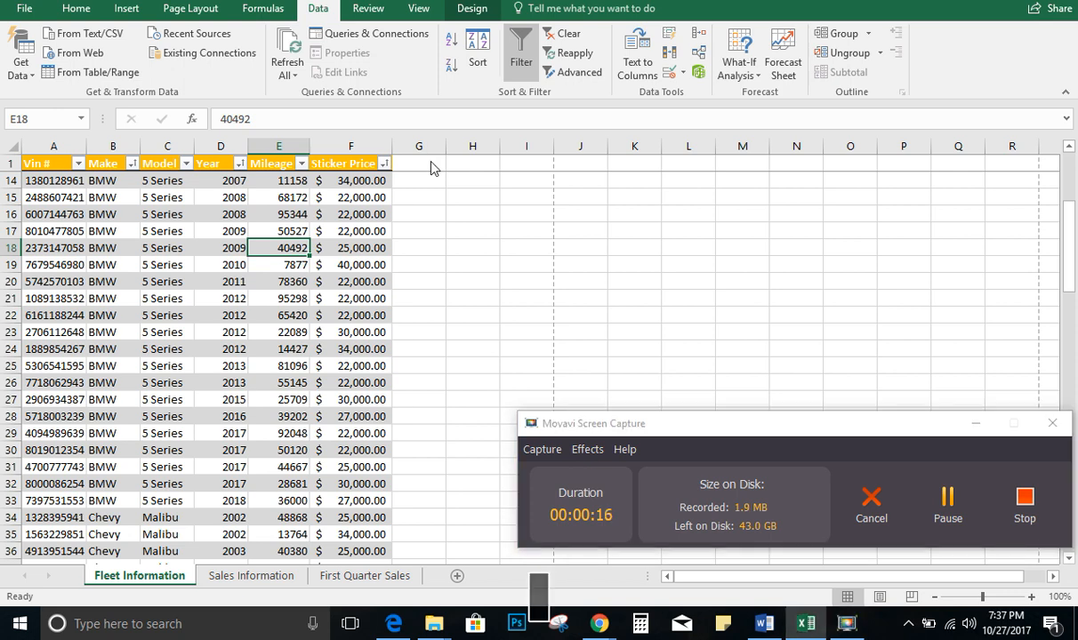
{"action": "key", "text": "alt+Tab"}
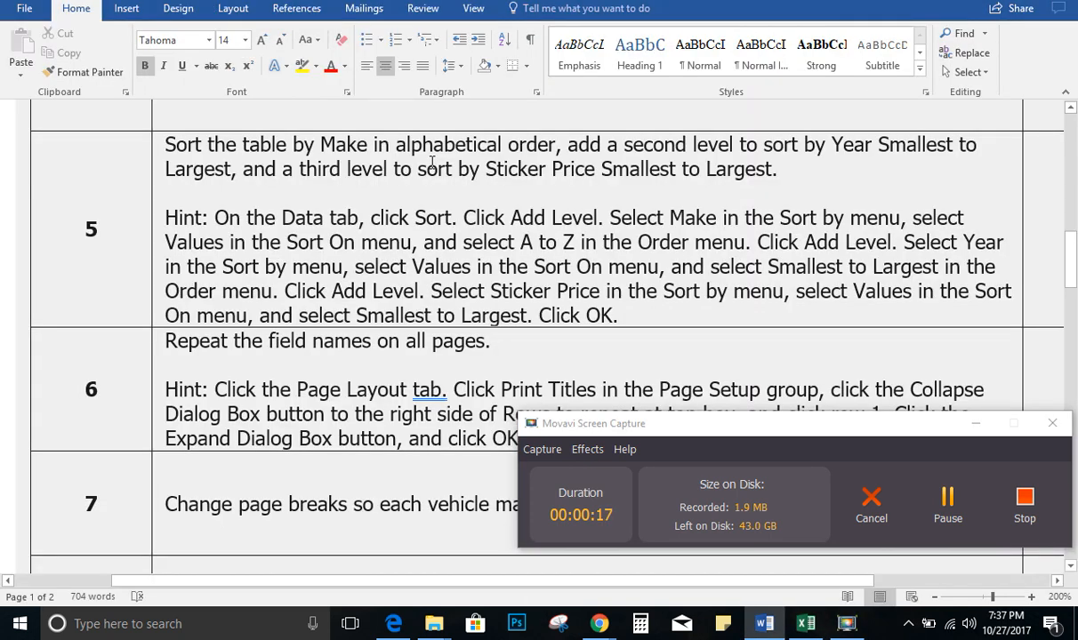
{"action": "key", "text": "alt+Tab"}
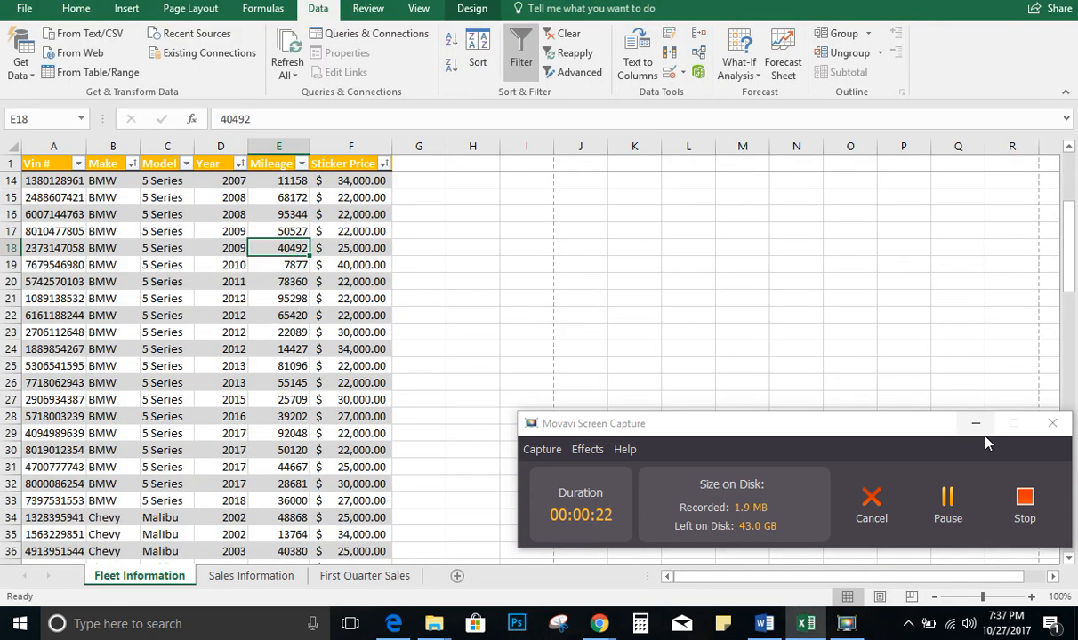
{"action": "left_click", "coordinate": [977, 425]}
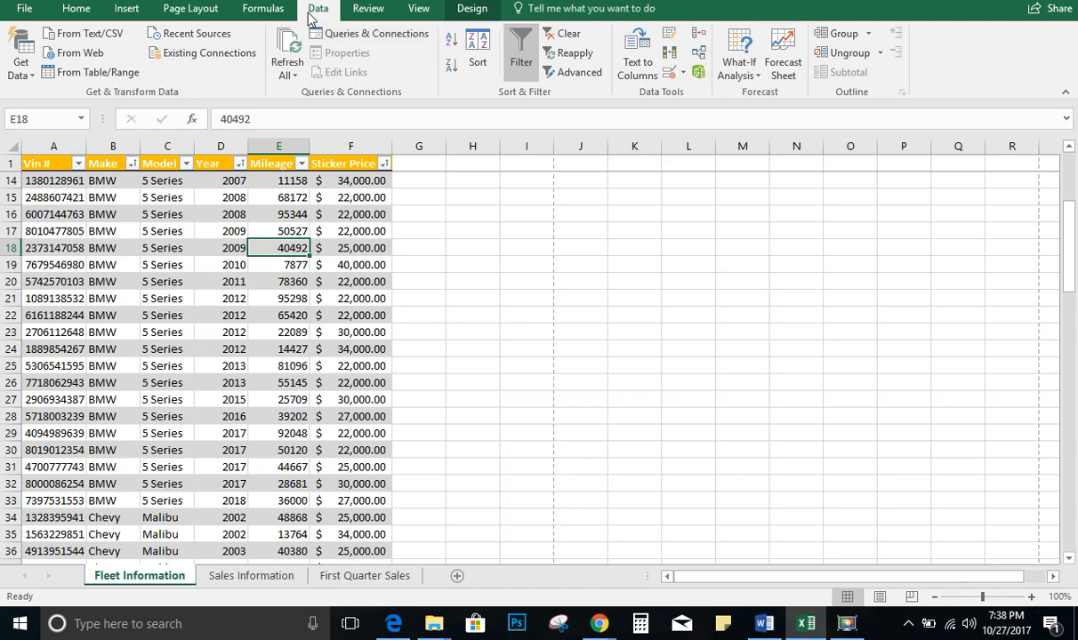
Set row 1 as the rows to repeat at top so field names print on every page
{"action": "left_click", "coordinate": [192, 9]}
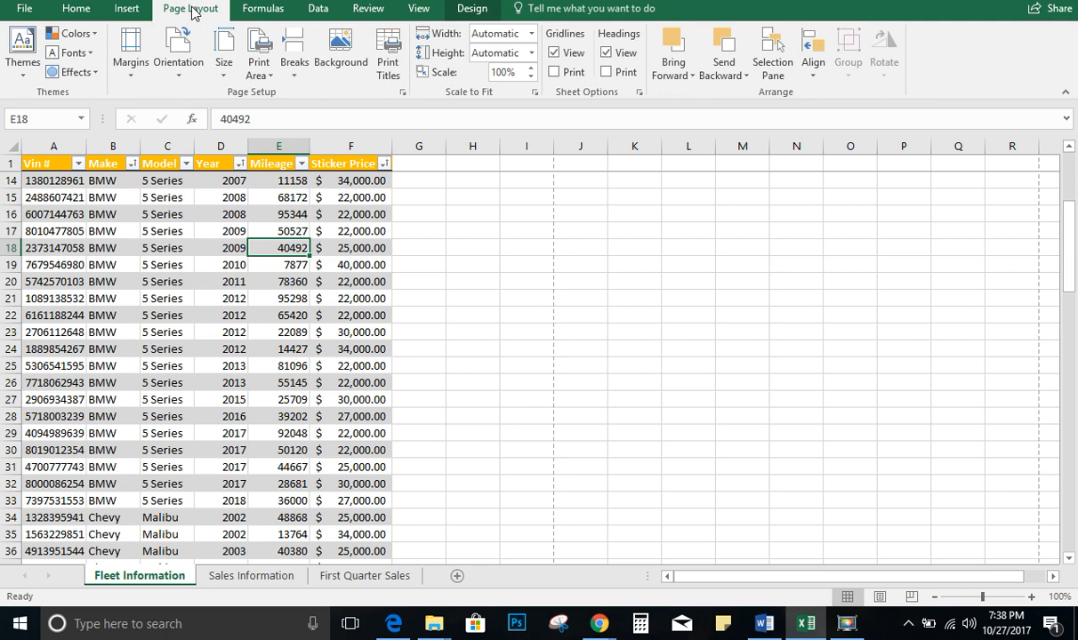
{"action": "left_click", "coordinate": [387, 62]}
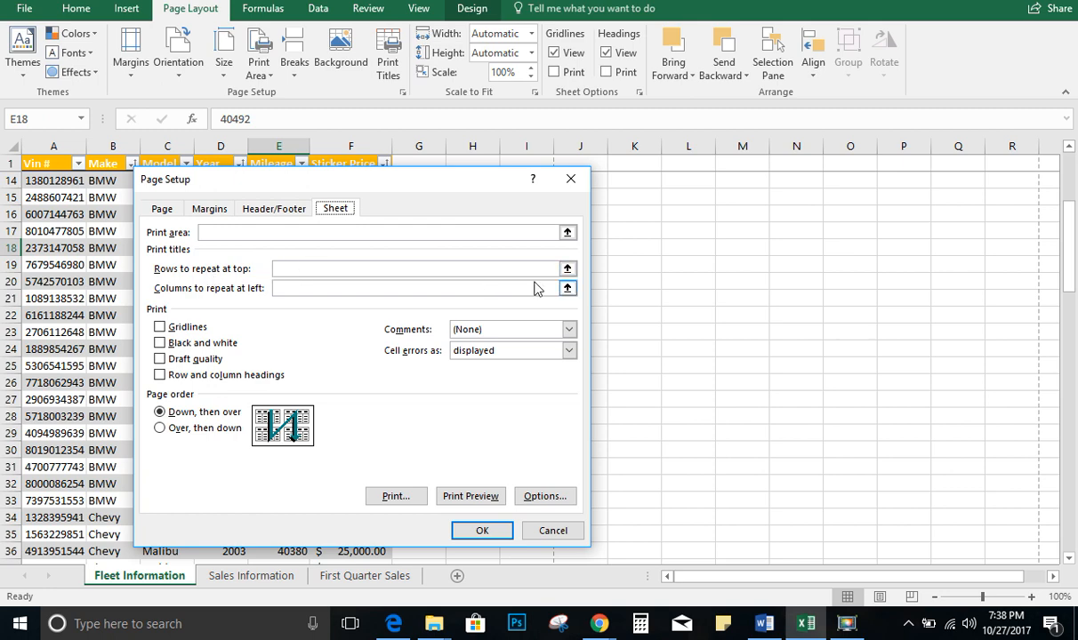
{"action": "left_click", "coordinate": [568, 269]}
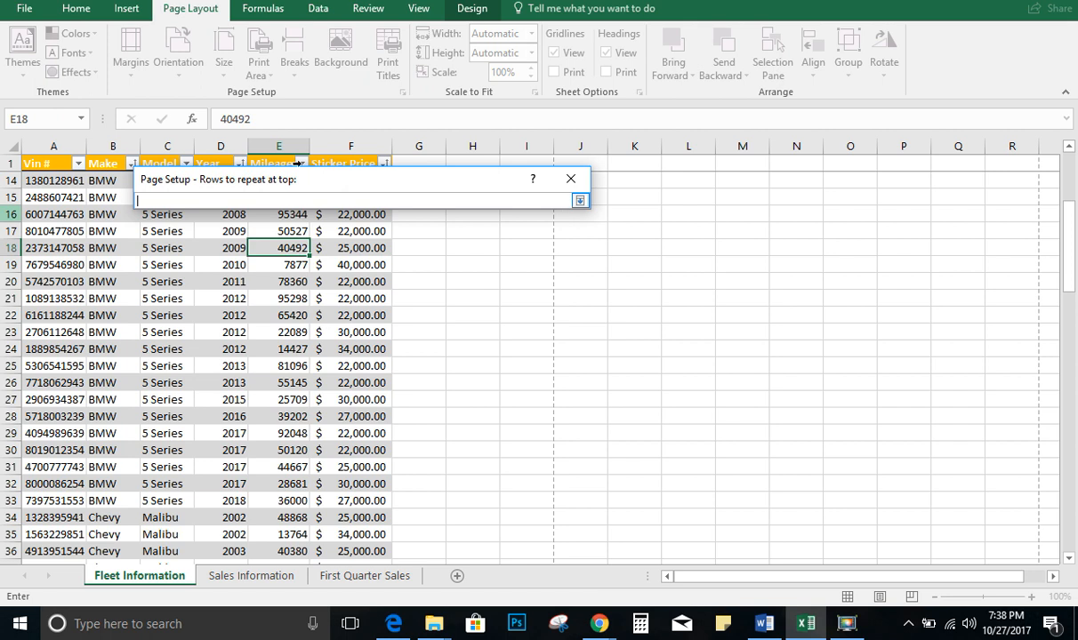
{"action": "left_click", "coordinate": [4, 161]}
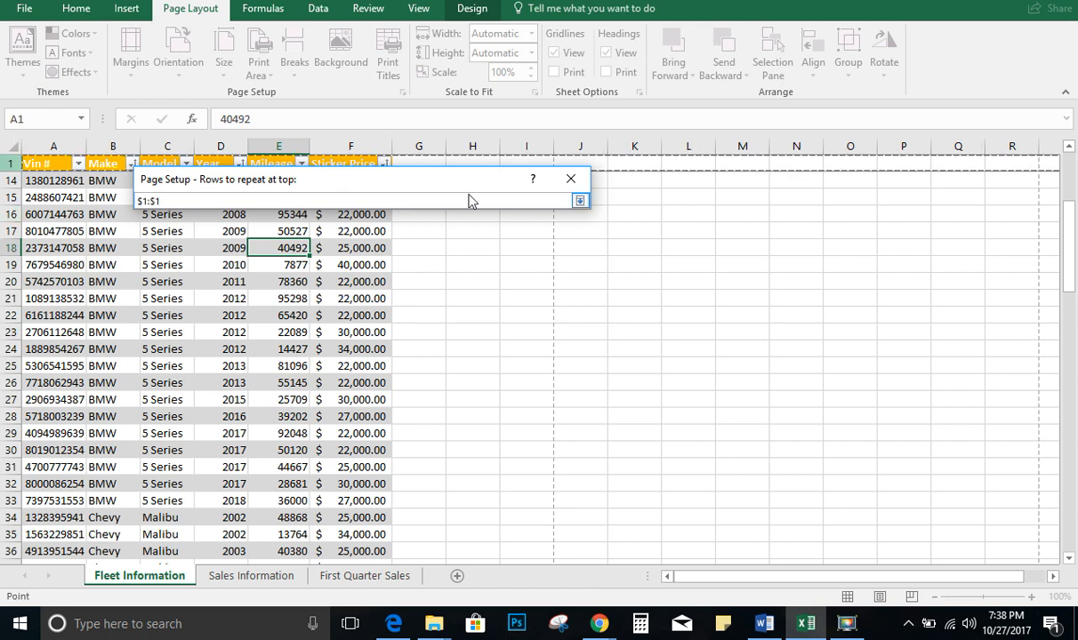
{"action": "left_click", "coordinate": [578, 204]}
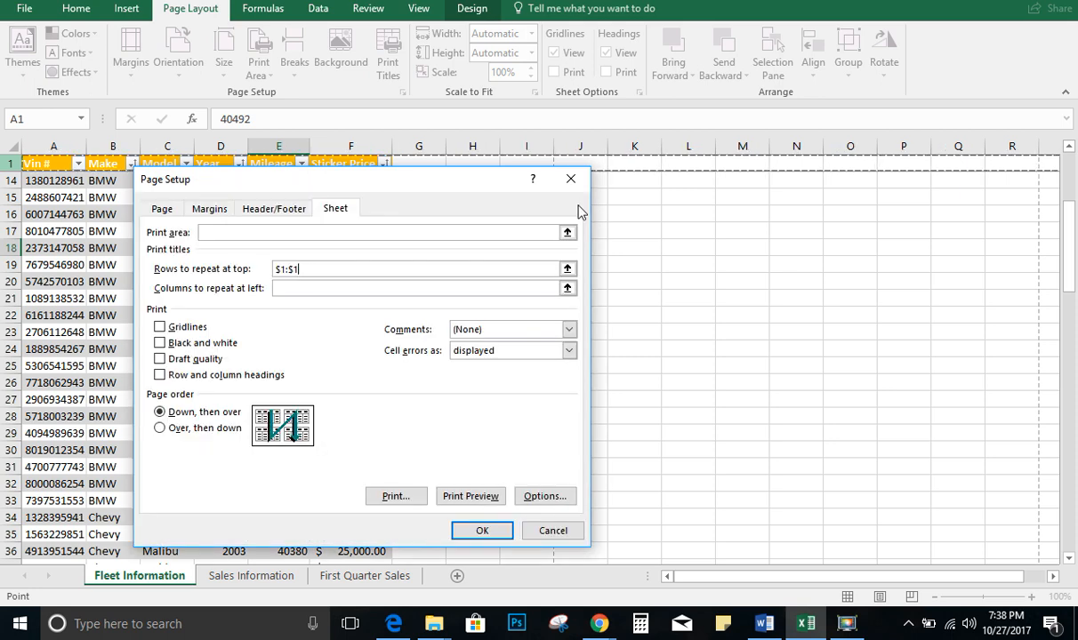
{"action": "left_click", "coordinate": [498, 531]}
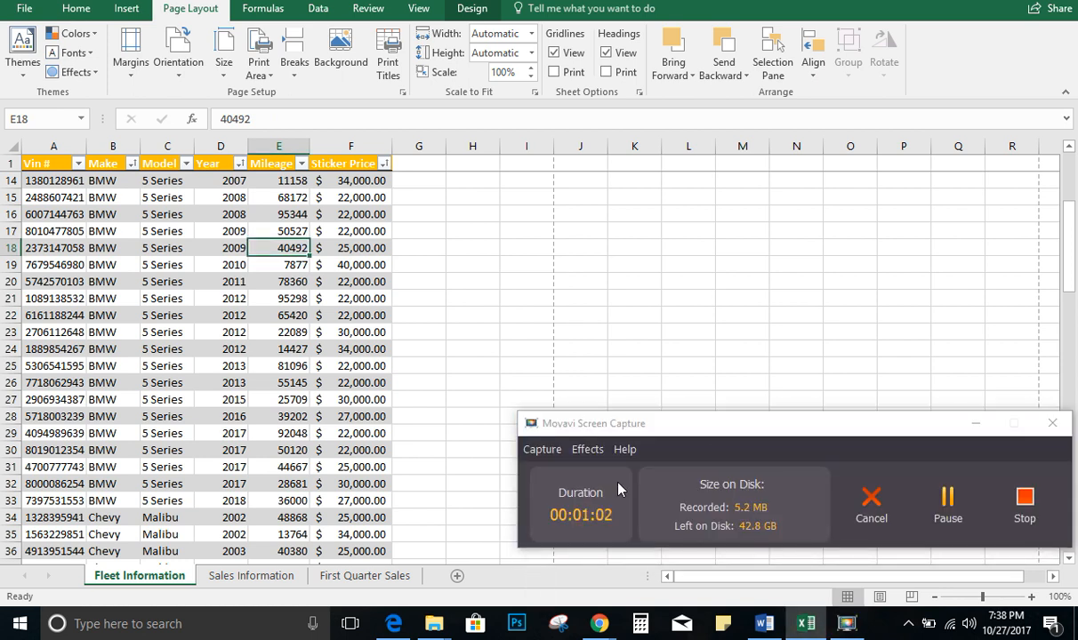
{"action": "left_click", "coordinate": [978, 424]}
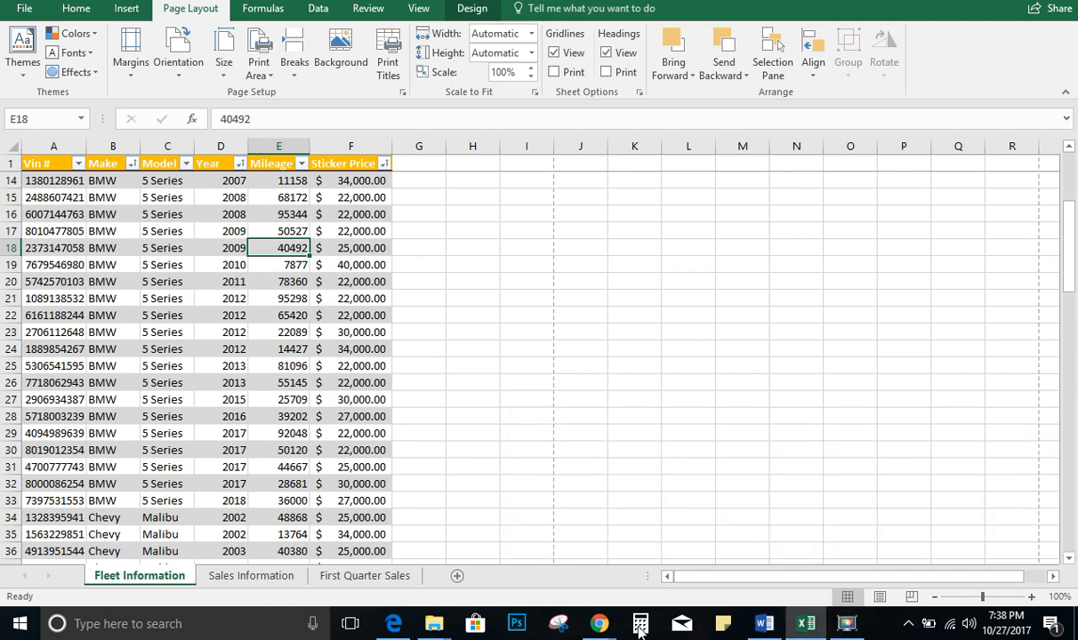
{"action": "left_click", "coordinate": [765, 626]}
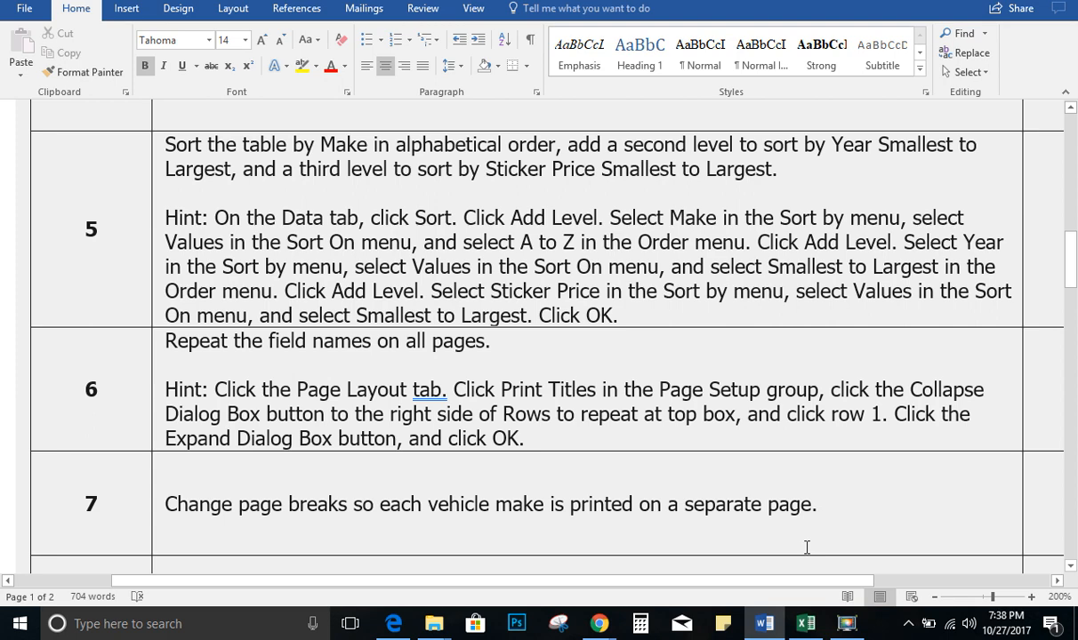
{"action": "key", "text": "alt+Tab"}
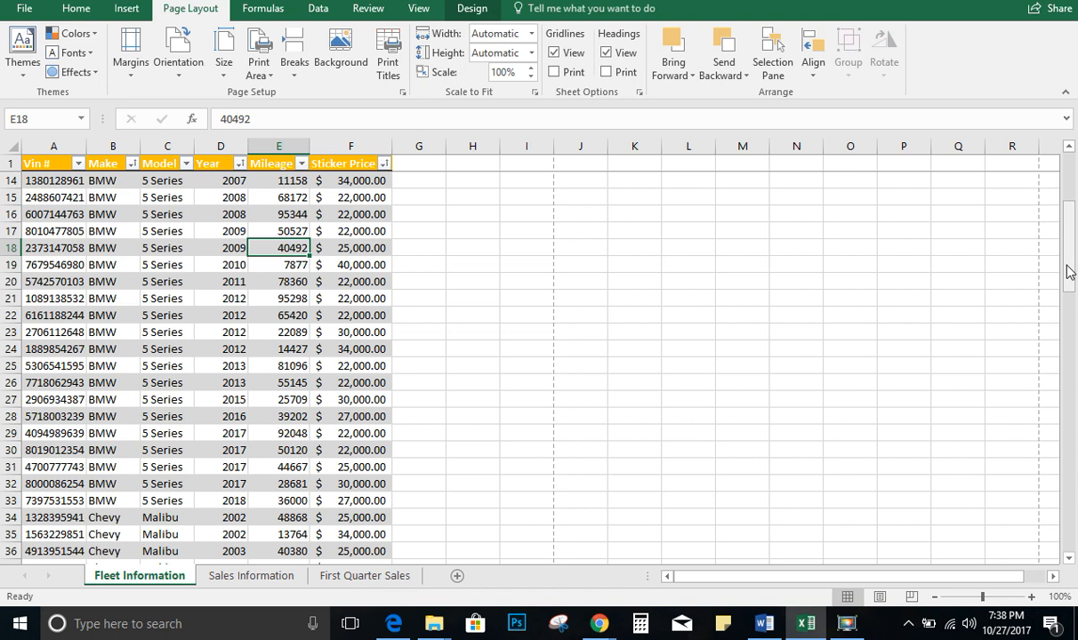
Insert a page break above row 34, where the Chevy rows begin
{"action": "left_click", "coordinate": [7, 517]}
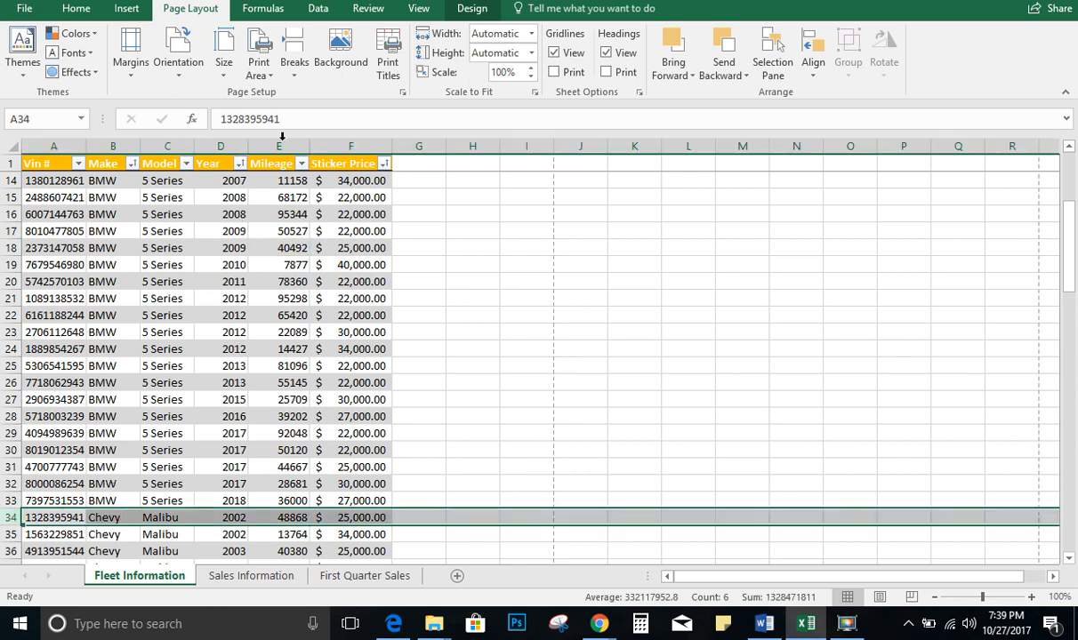
{"action": "left_click", "coordinate": [300, 78]}
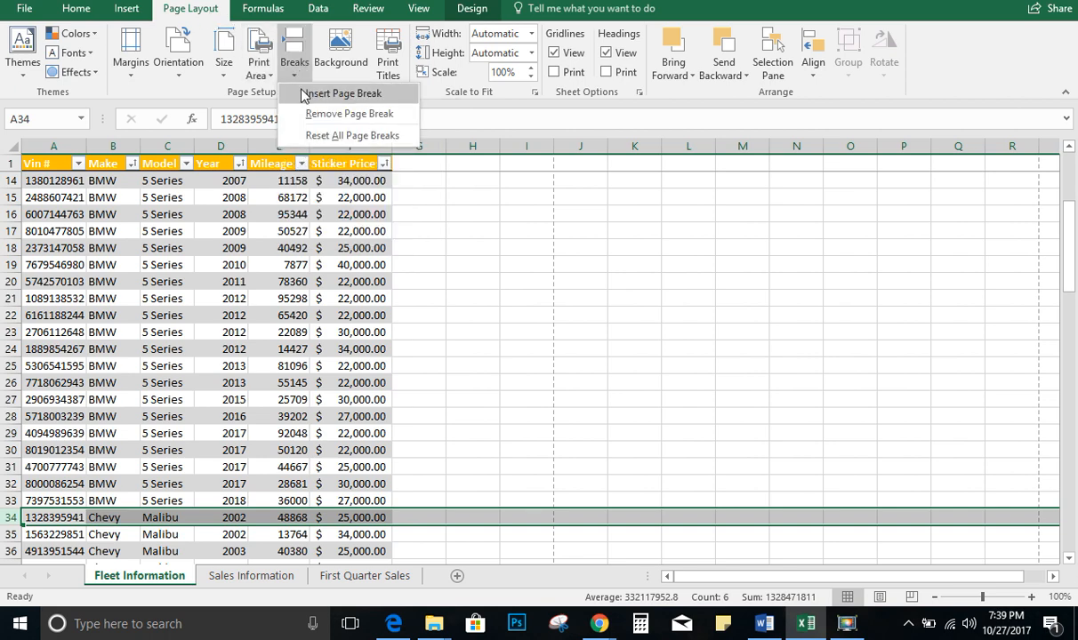
{"action": "left_click", "coordinate": [303, 94]}
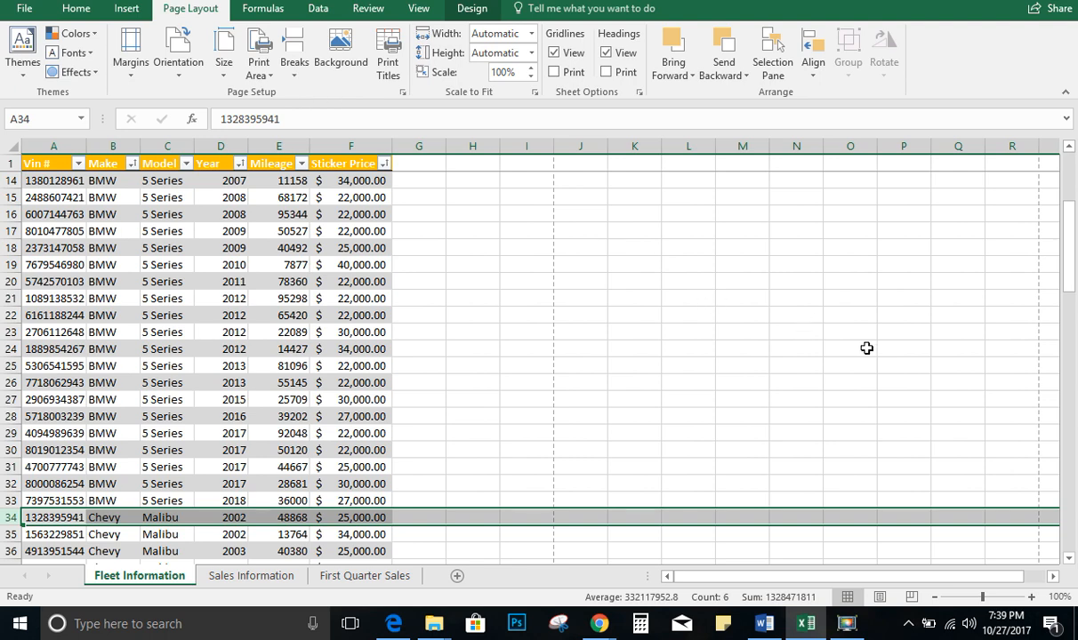
Insert a page break above row 46, where the Ford rows begin
{"action": "left_click_drag", "start_coordinate": [1068, 276], "coordinate": [1075, 335]}
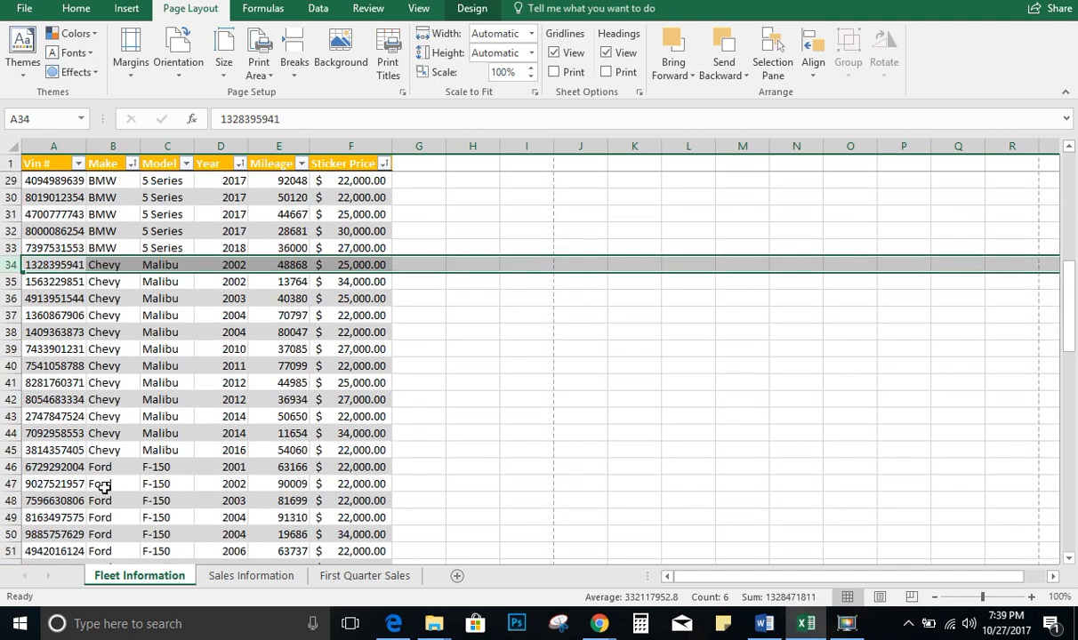
{"action": "left_click", "coordinate": [5, 467]}
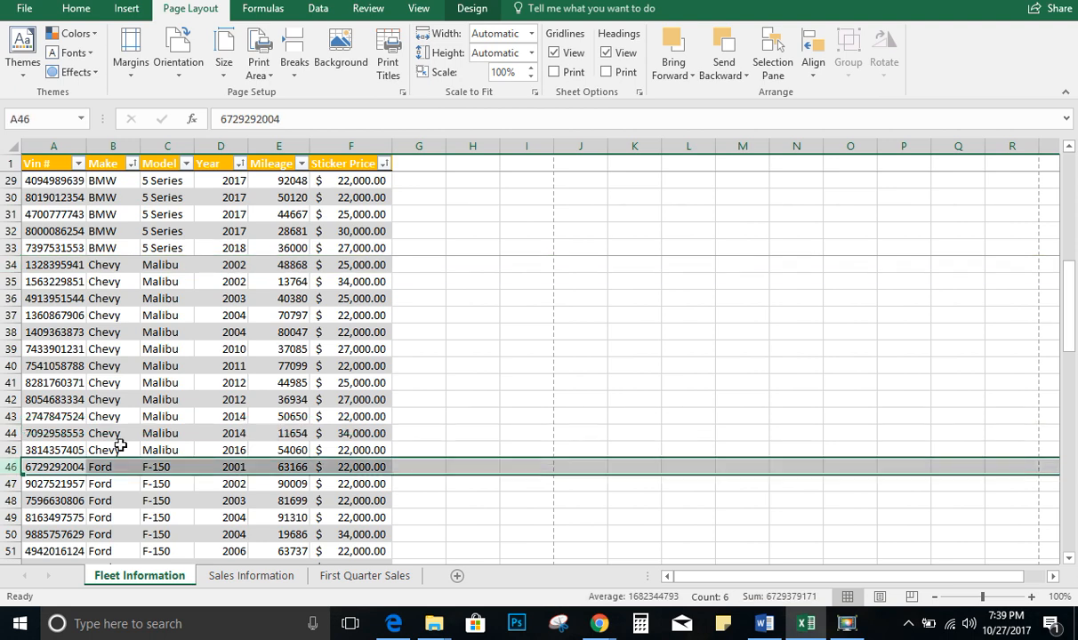
{"action": "left_click", "coordinate": [295, 71]}
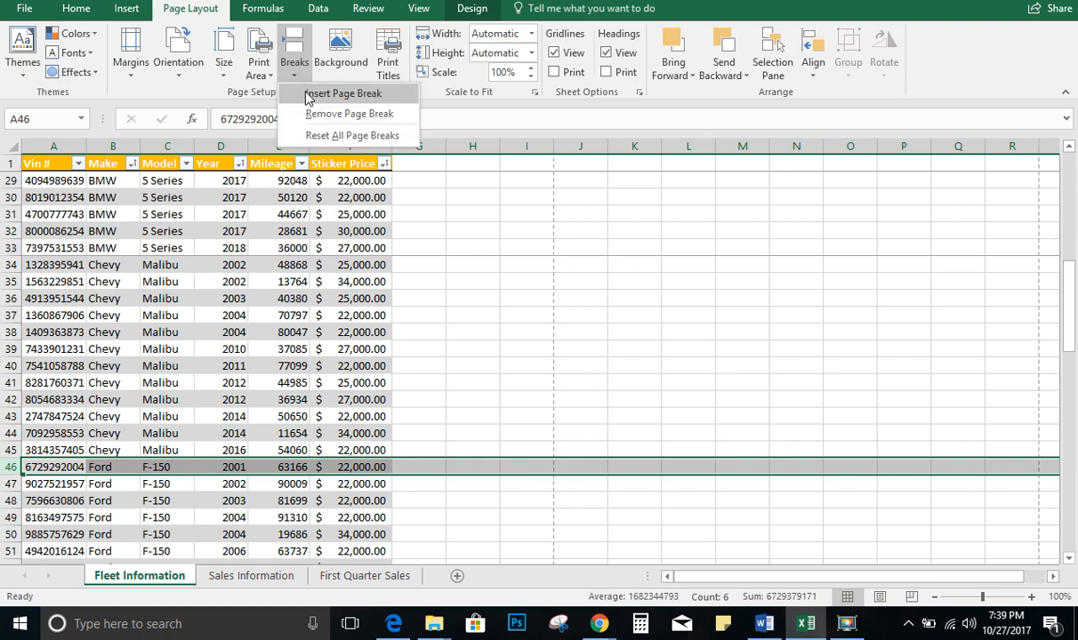
{"action": "left_click", "coordinate": [311, 92]}
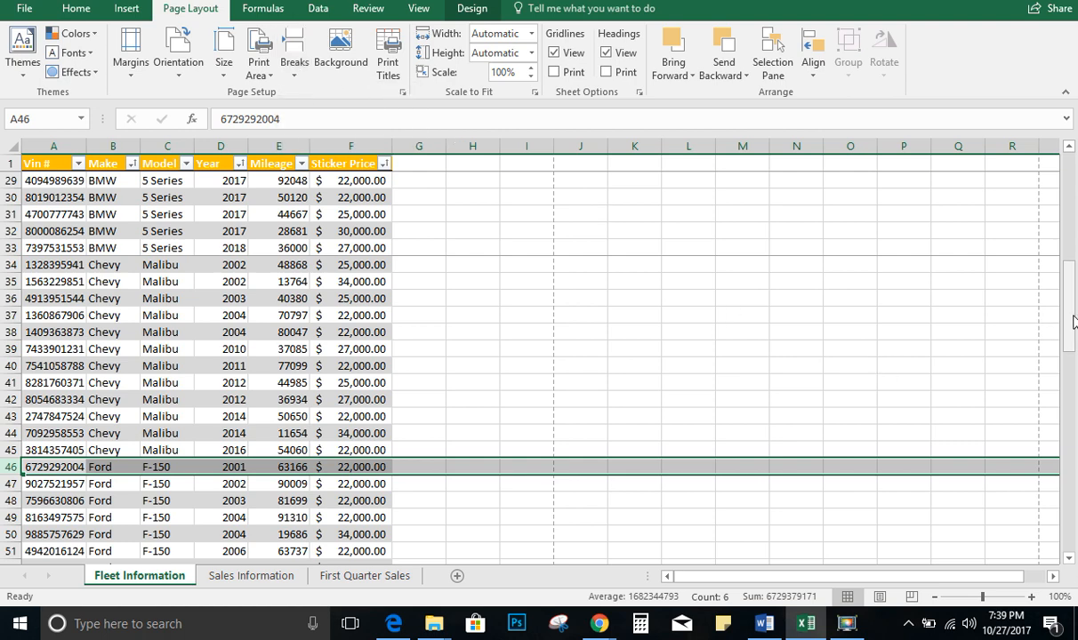
Insert a page break above row 69, where the Honda rows begin
{"action": "left_click_drag", "start_coordinate": [1073, 322], "coordinate": [1074, 416]}
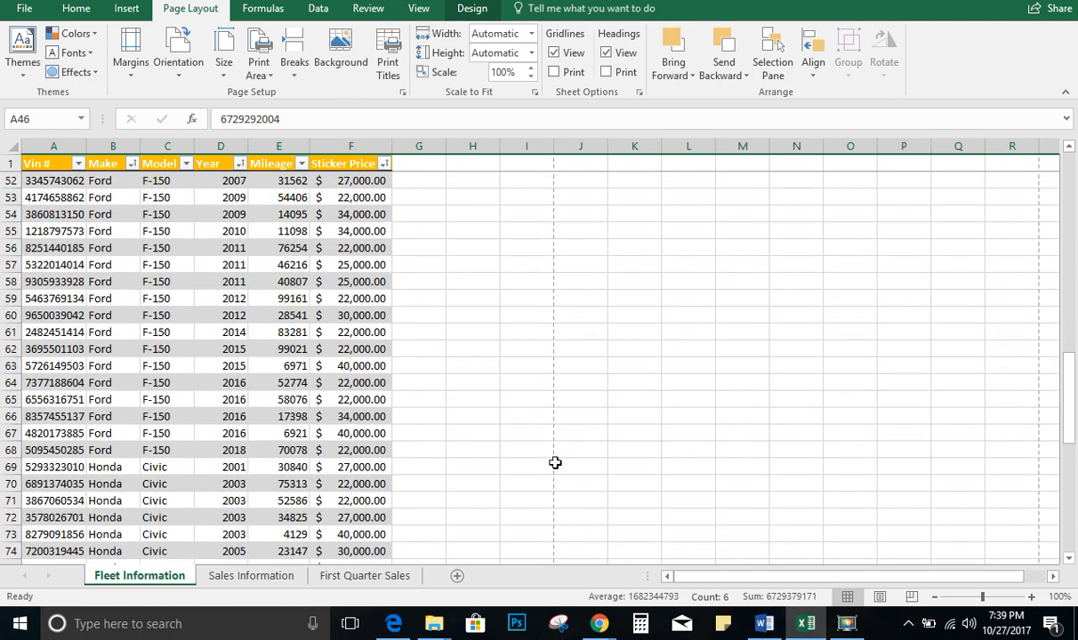
{"action": "left_click", "coordinate": [11, 466]}
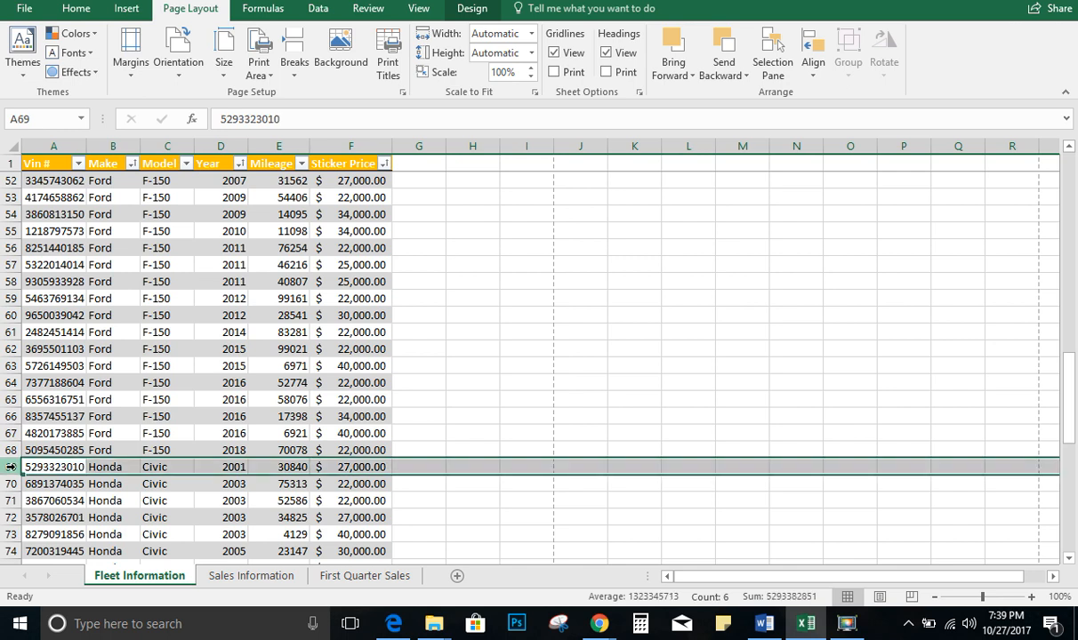
{"action": "left_click", "coordinate": [287, 74]}
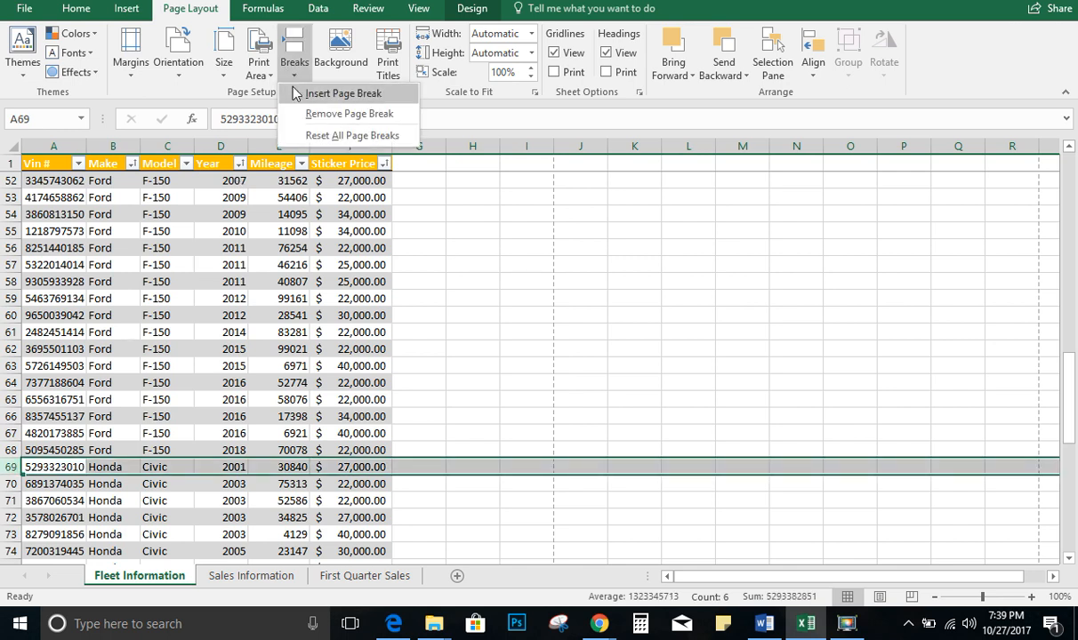
{"action": "left_click", "coordinate": [297, 94]}
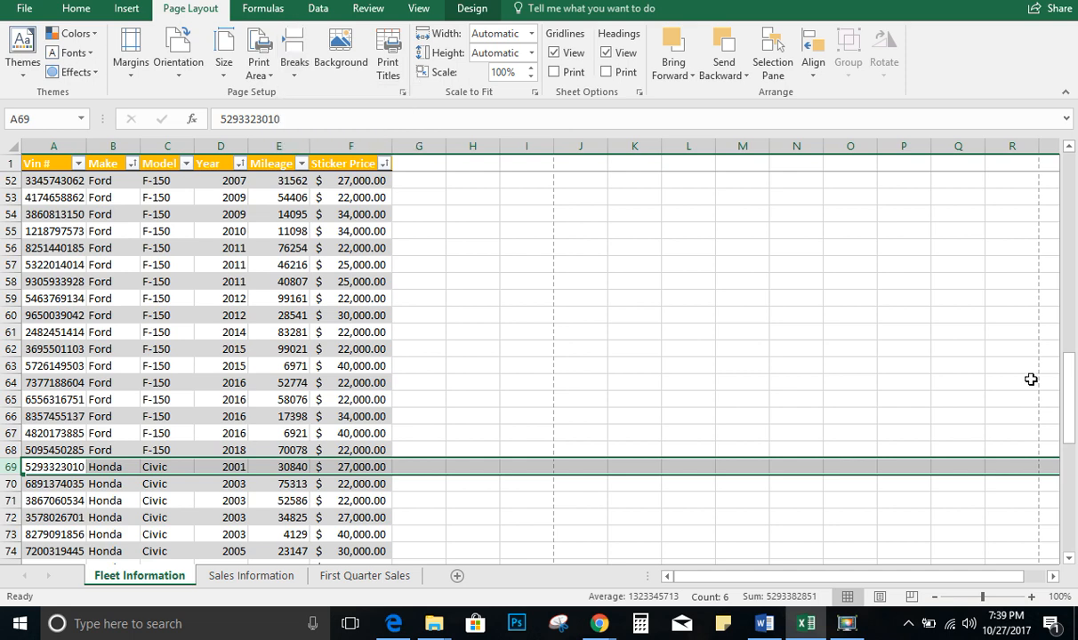
Select row 90, the first Toyota row, and scroll through the Toyota rows around it
{"action": "left_click_drag", "start_coordinate": [1070, 385], "coordinate": [1072, 447]}
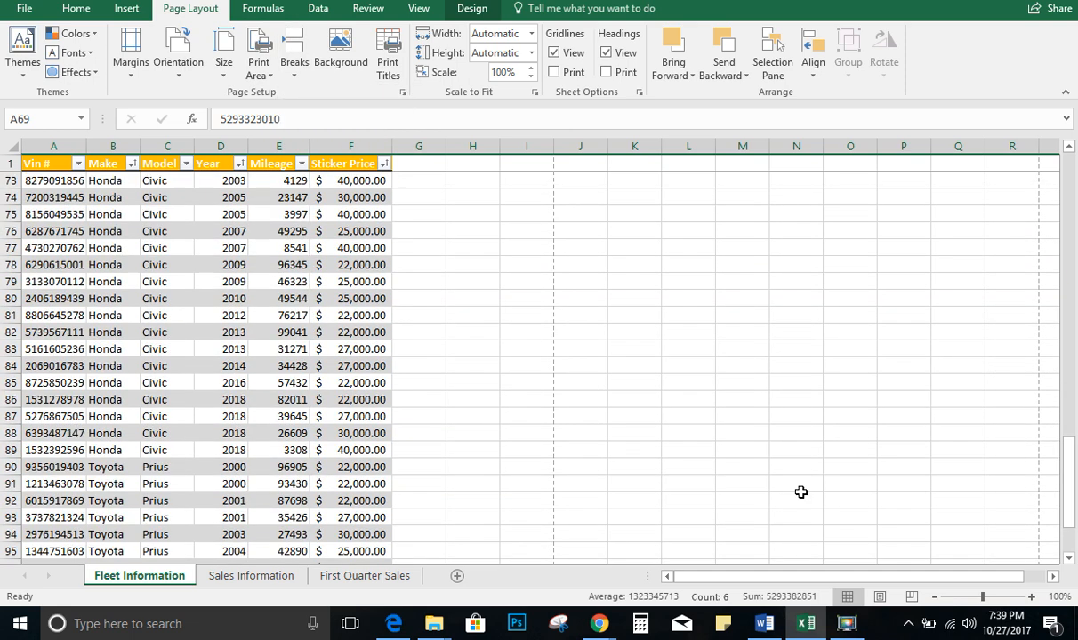
{"action": "left_click", "coordinate": [12, 467]}
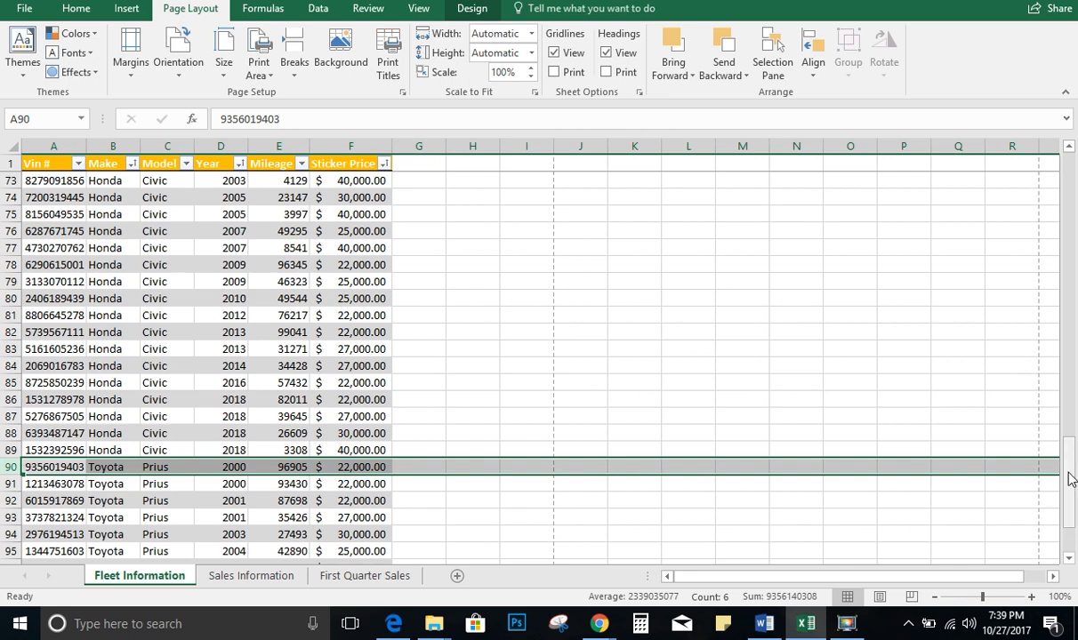
{"action": "left_click_drag", "start_coordinate": [1071, 478], "coordinate": [1073, 517]}
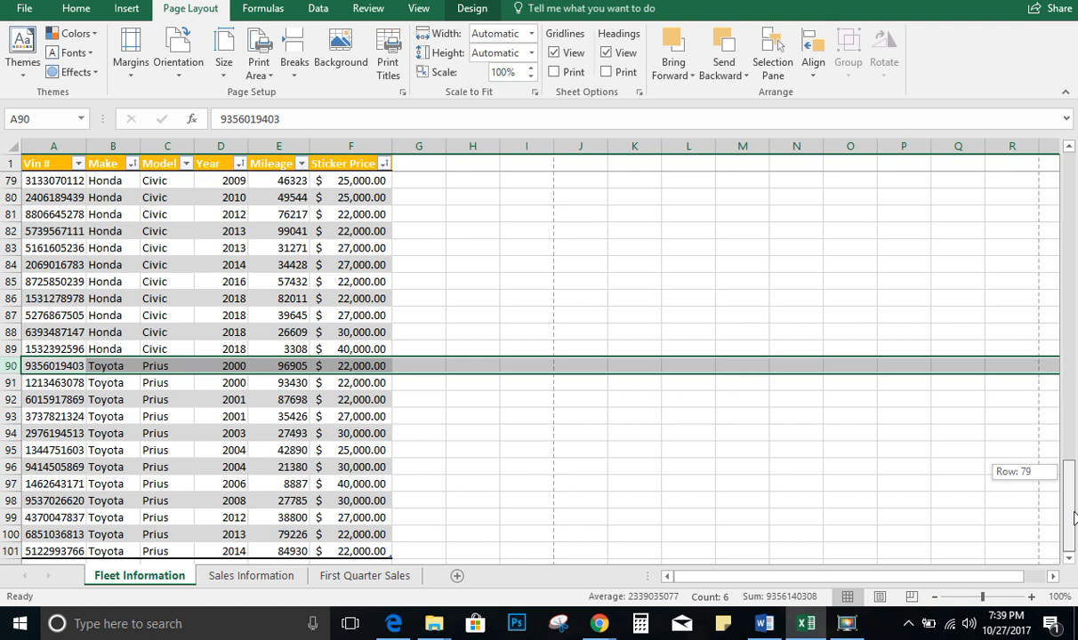
{"action": "left_click_drag", "start_coordinate": [1073, 517], "coordinate": [1071, 449]}
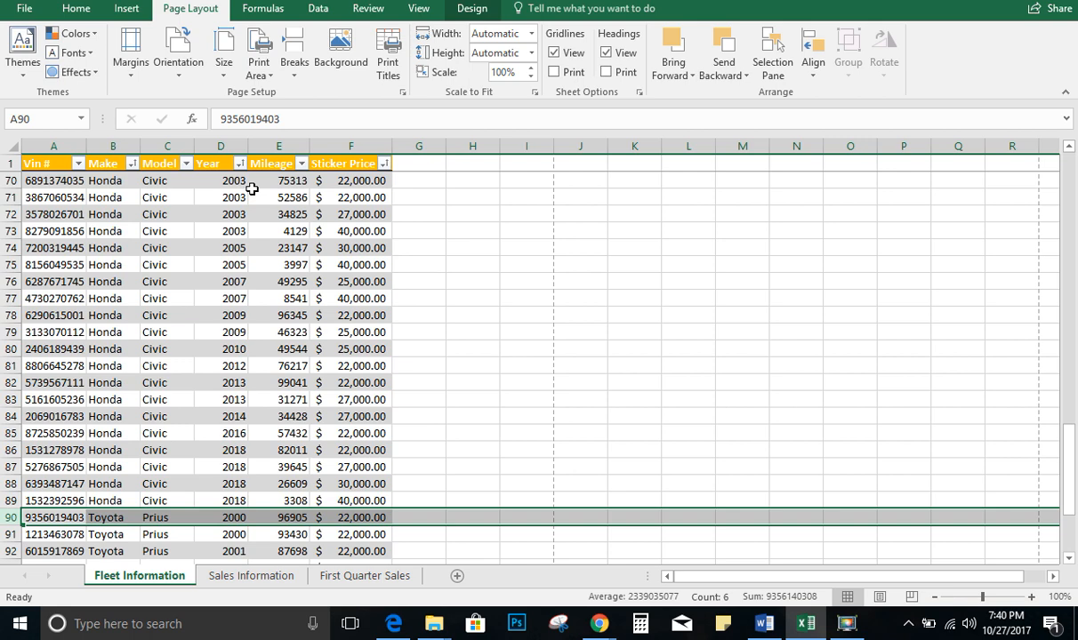
Open a custom footer for the Fleet Information sheet and enter the author's full name in the left section
{"action": "key", "text": "alt+Tab"}
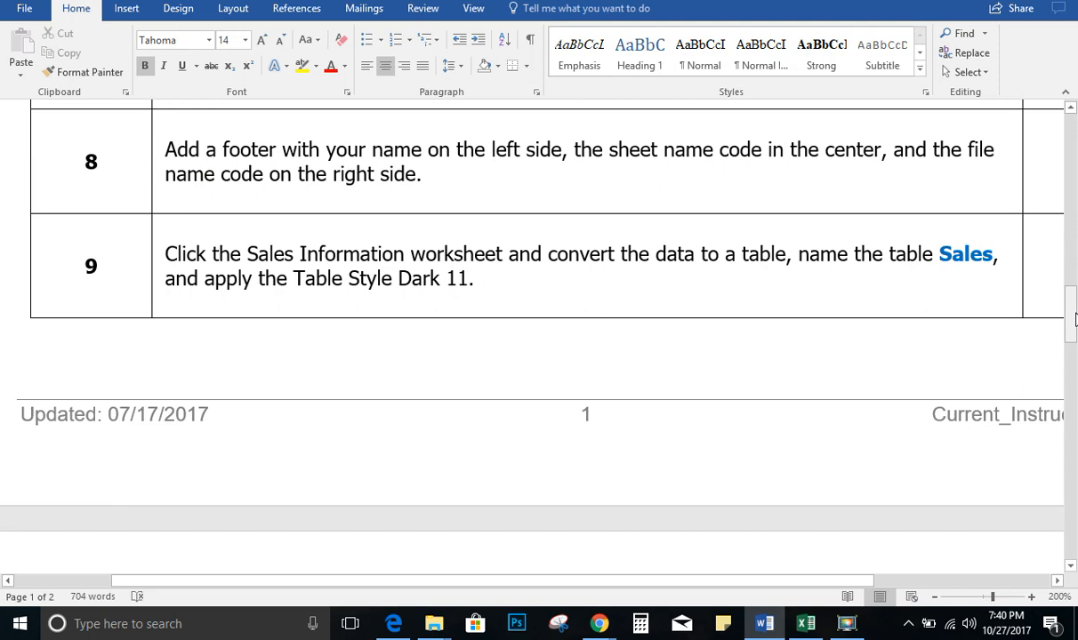
{"action": "key", "text": "alt+Tab"}
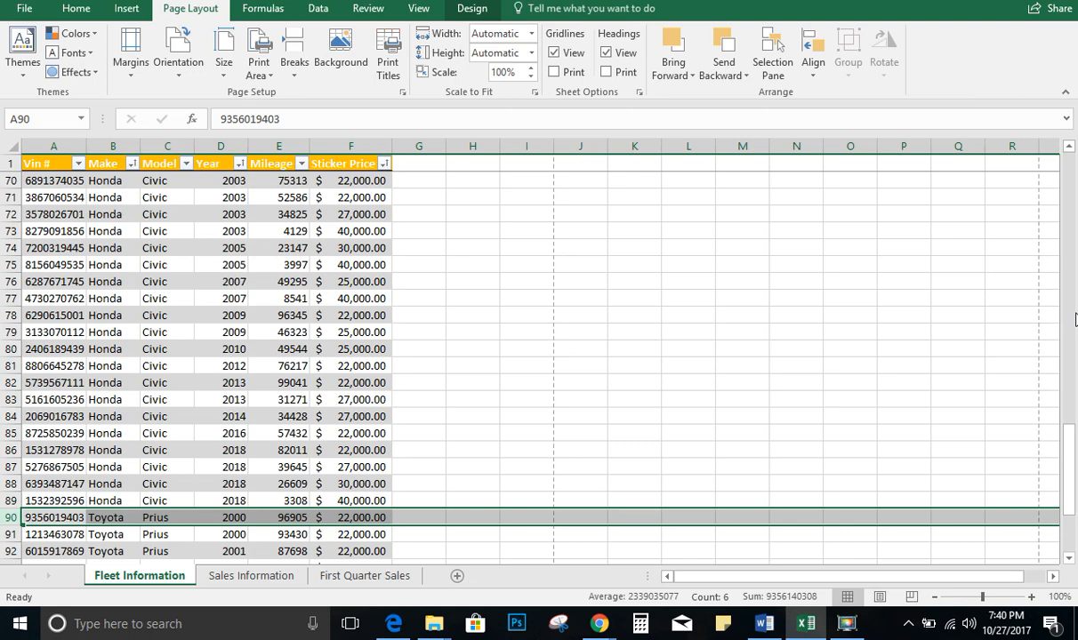
{"action": "left_click", "coordinate": [402, 93]}
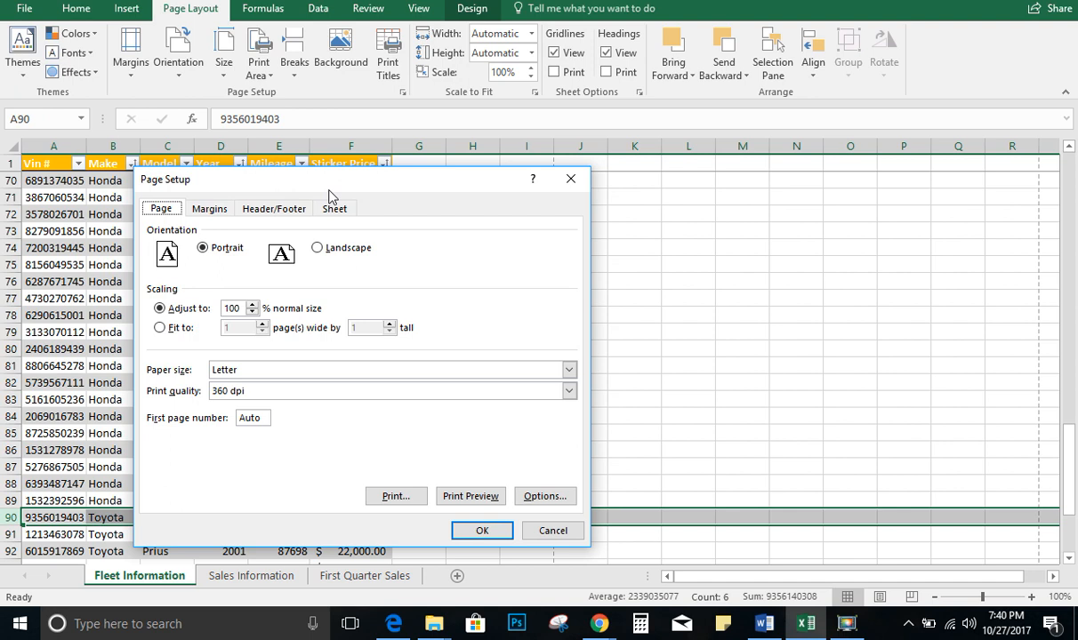
{"action": "left_click", "coordinate": [258, 207]}
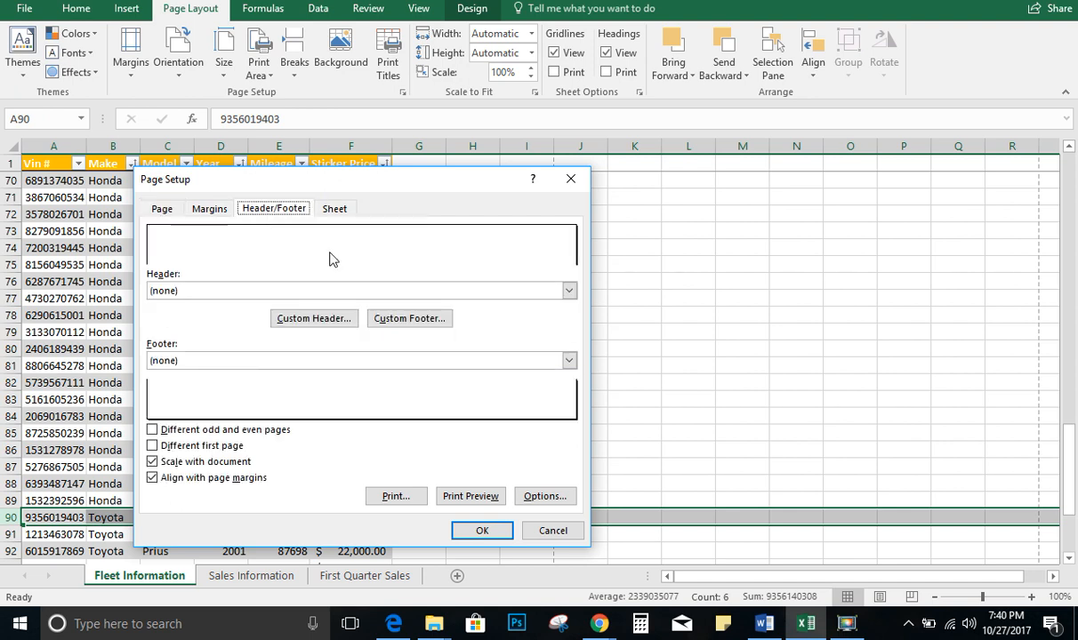
{"action": "left_click", "coordinate": [404, 320]}
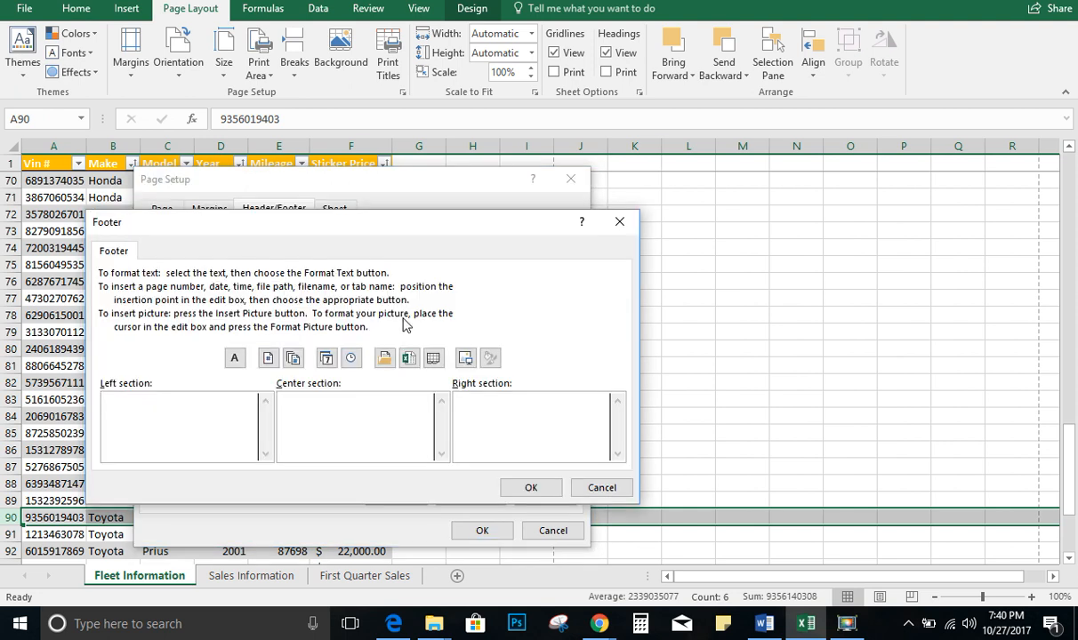
{"action": "type", "text": "Eric D"}
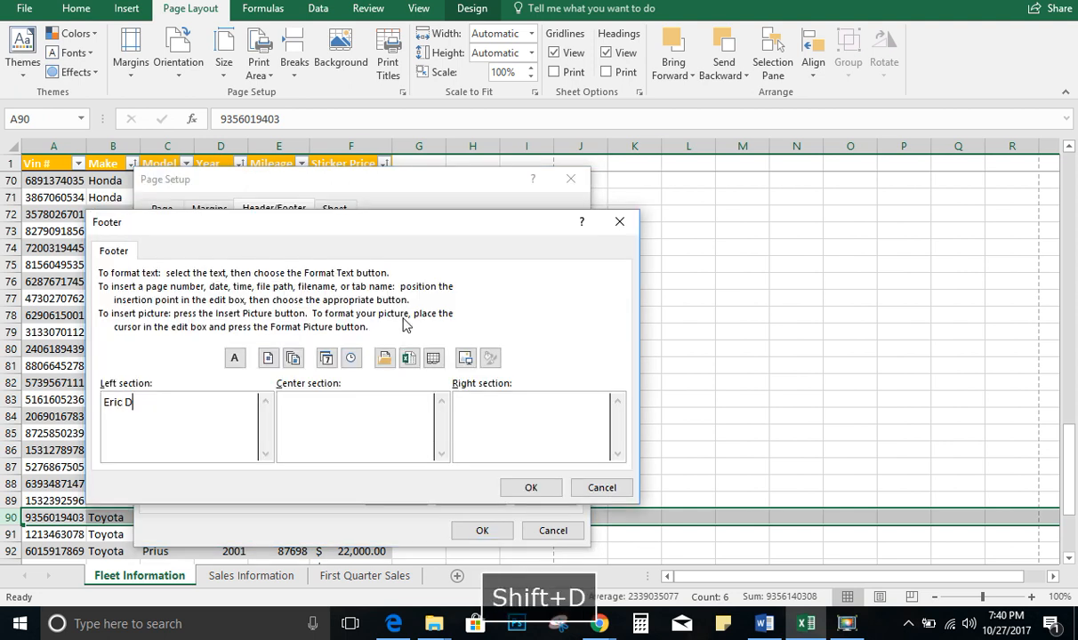
{"action": "type", "text": "eLa"}
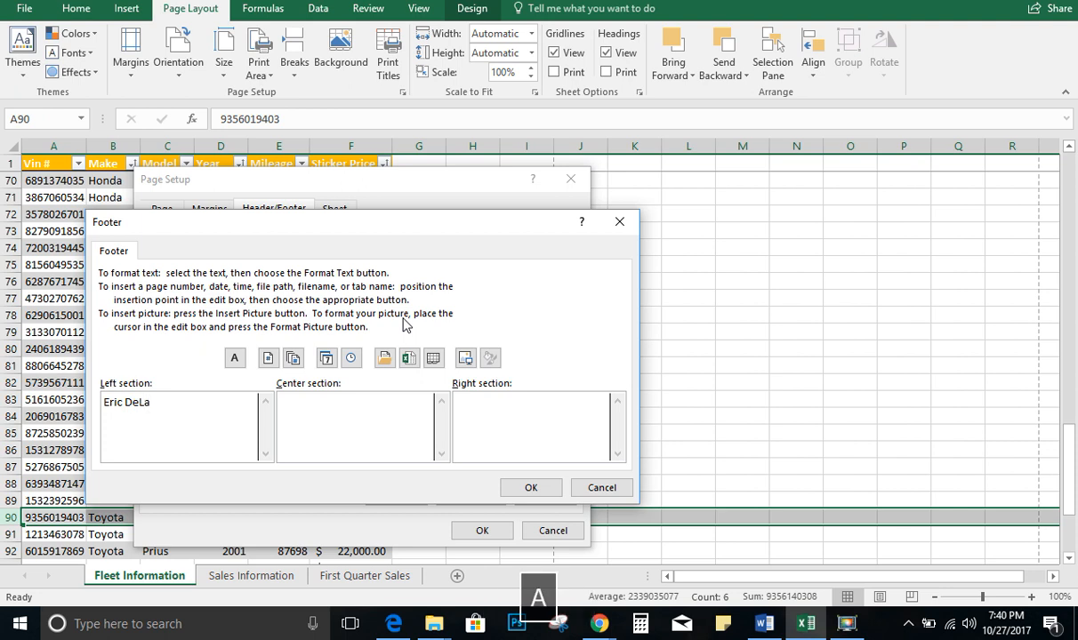
{"action": "type", "text": "Pena"}
{"action": "key", "text": "Tab"}
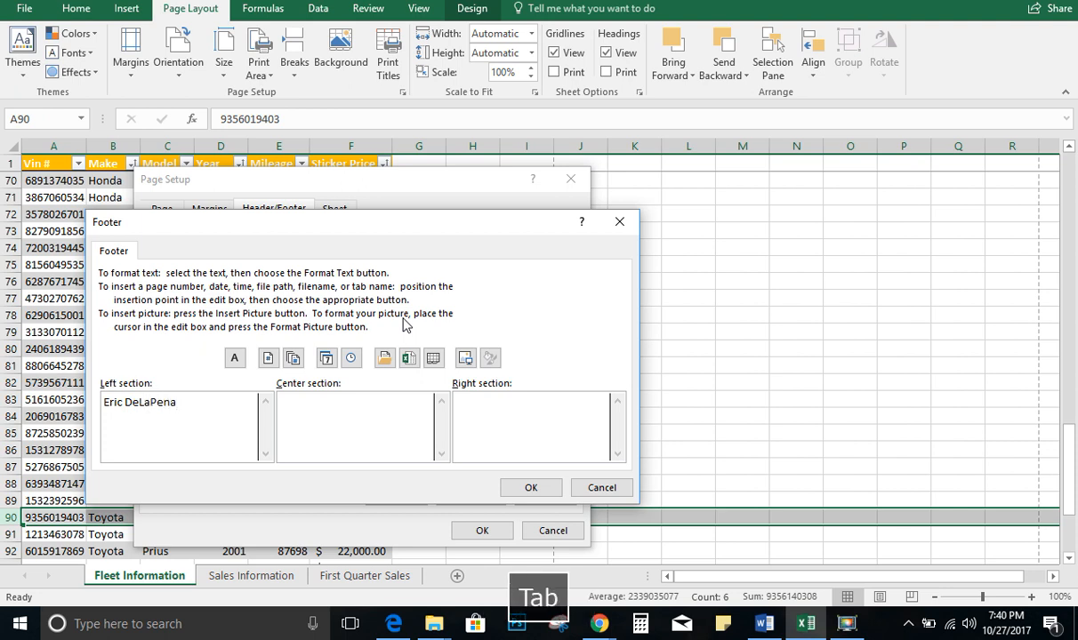
Insert the sheet name code in the center footer section and the file name code in the right section, then apply the footer
{"action": "left_click", "coordinate": [433, 358]}
{"action": "key", "text": "Tab"}
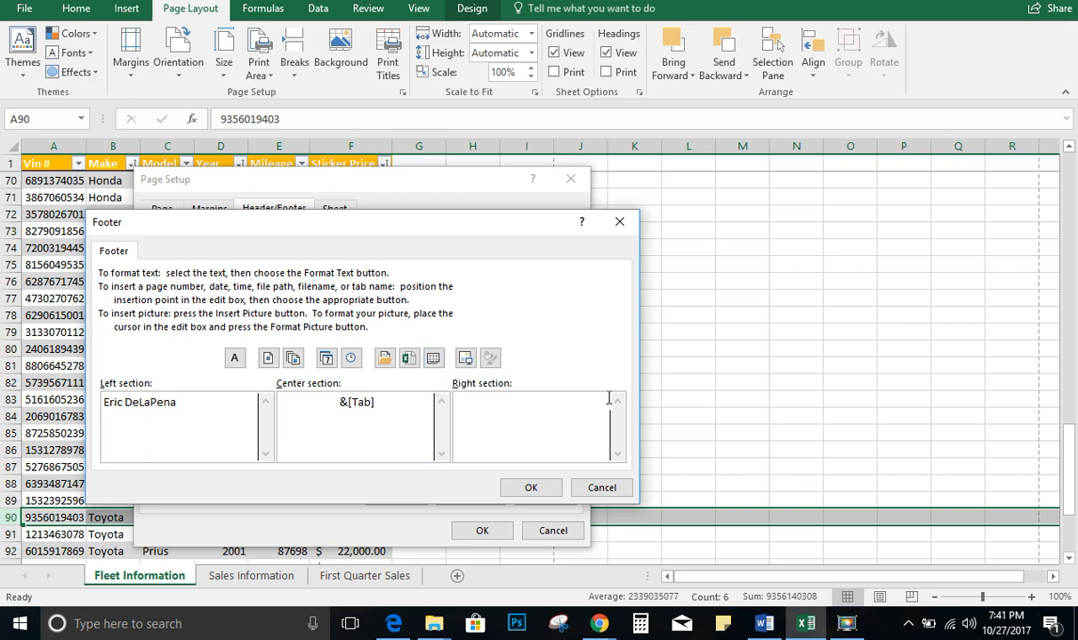
{"action": "left_click", "coordinate": [409, 358]}
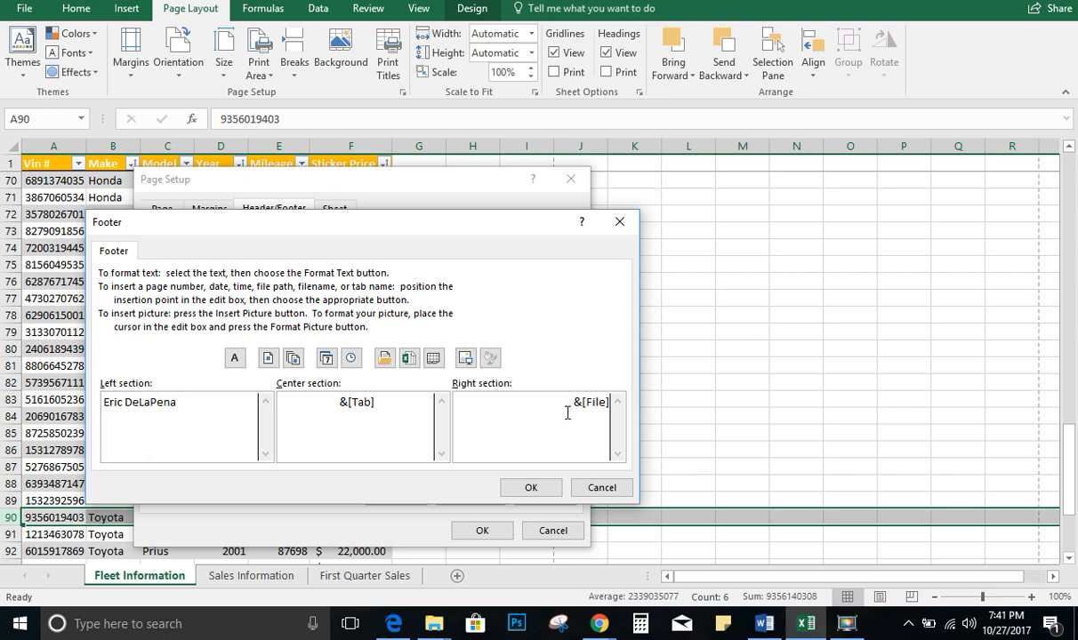
{"action": "left_click", "coordinate": [531, 488]}
{"action": "key", "text": "Return"}
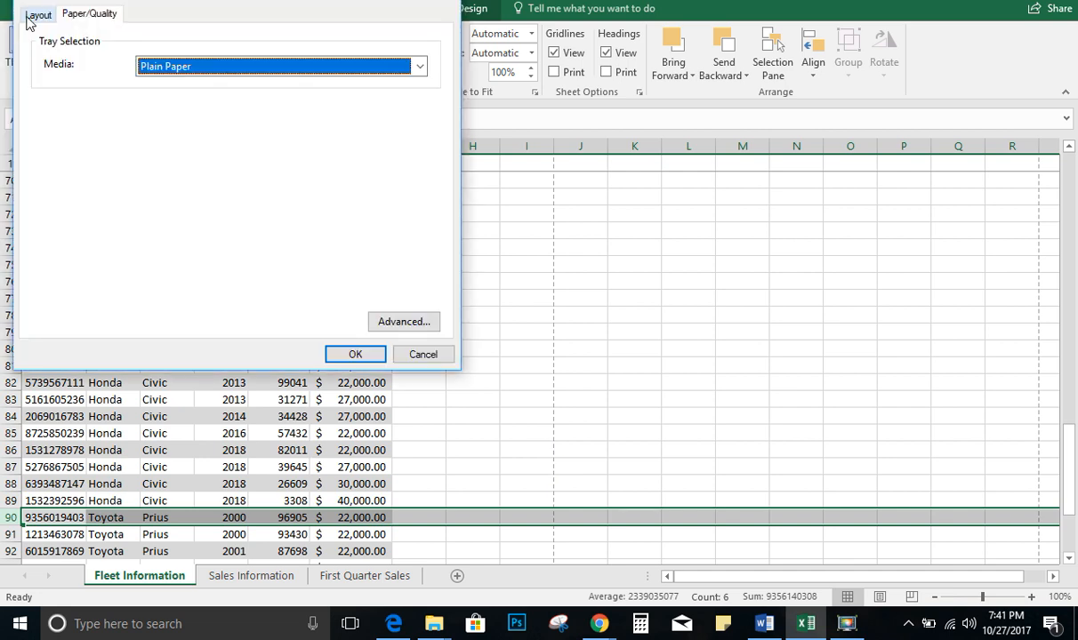
{"action": "left_click", "coordinate": [412, 358]}
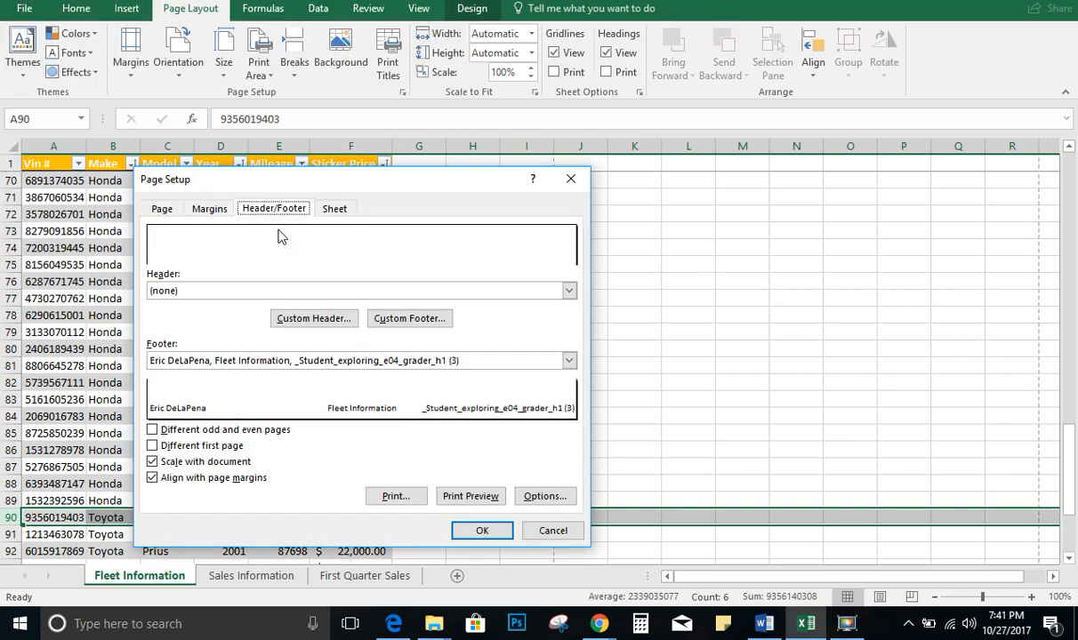
{"action": "left_click", "coordinate": [481, 531]}
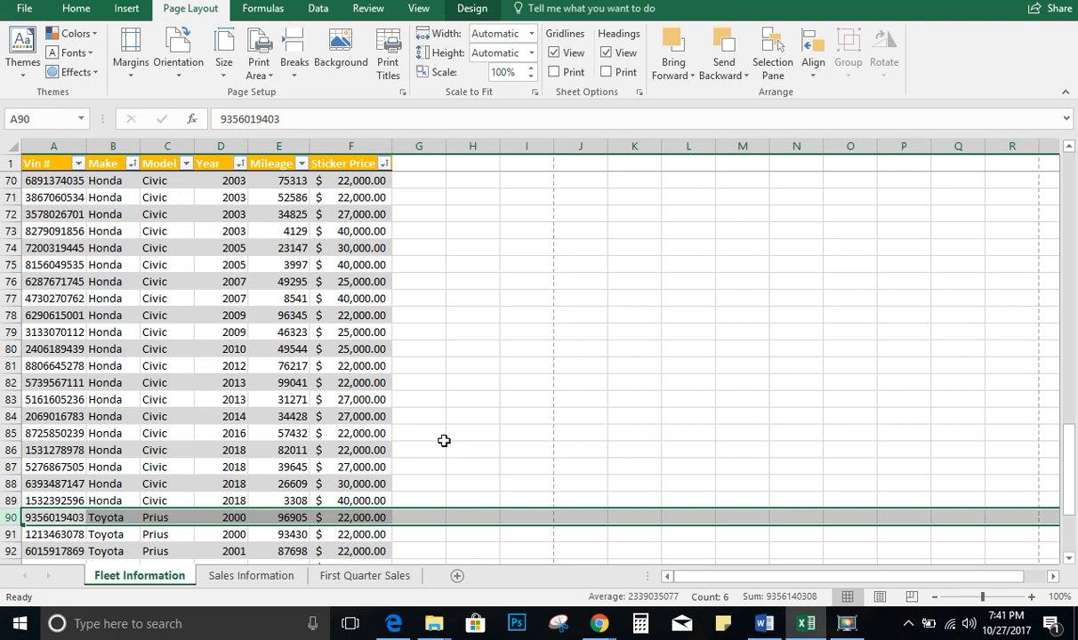
Convert the Sales Information data in A1:D30 to a table with headers
{"action": "key", "text": "alt+Tab"}
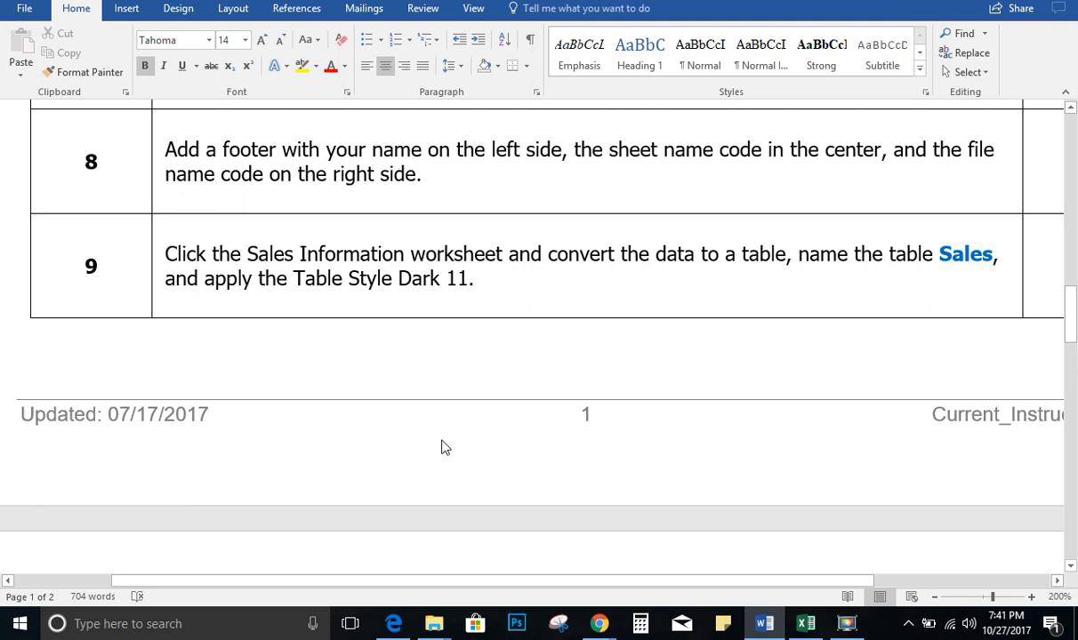
{"action": "key", "text": "alt+Tab"}
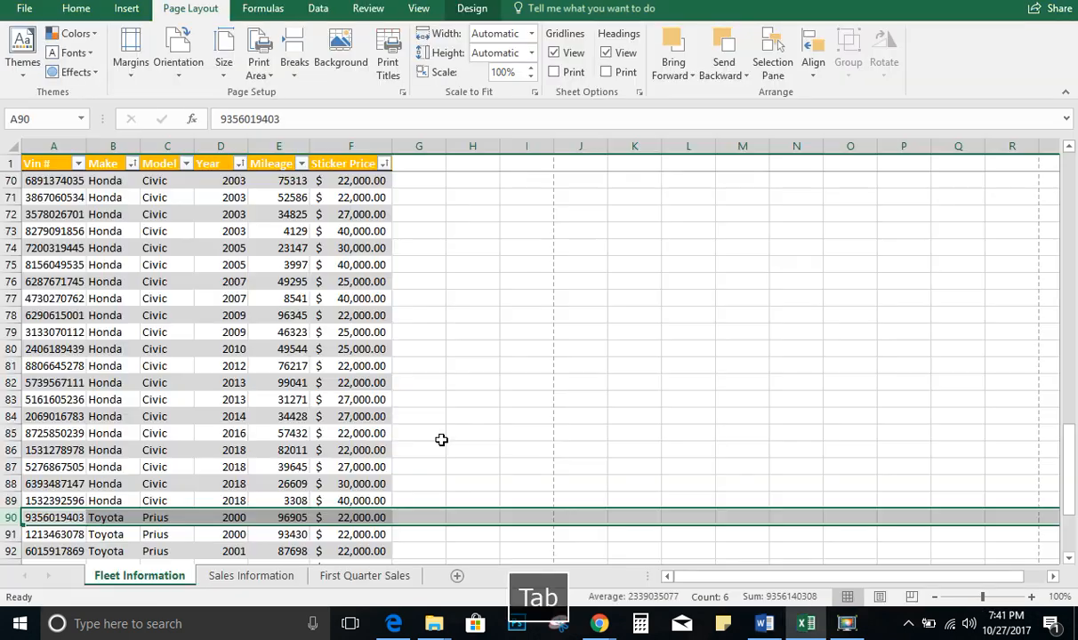
{"action": "left_click", "coordinate": [249, 583]}
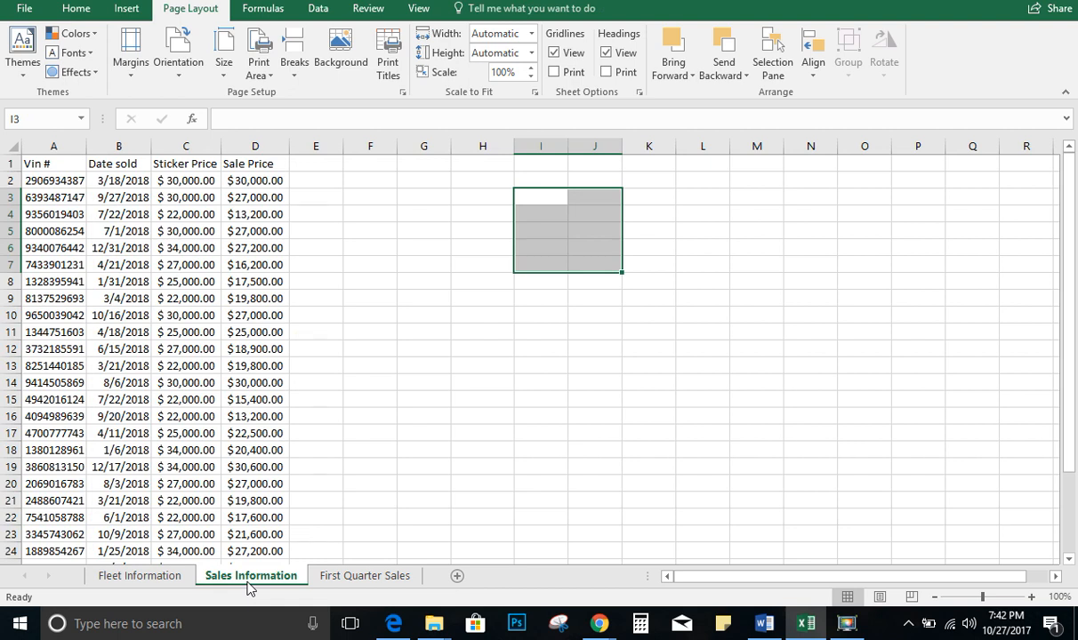
{"action": "left_click", "coordinate": [116, 256]}
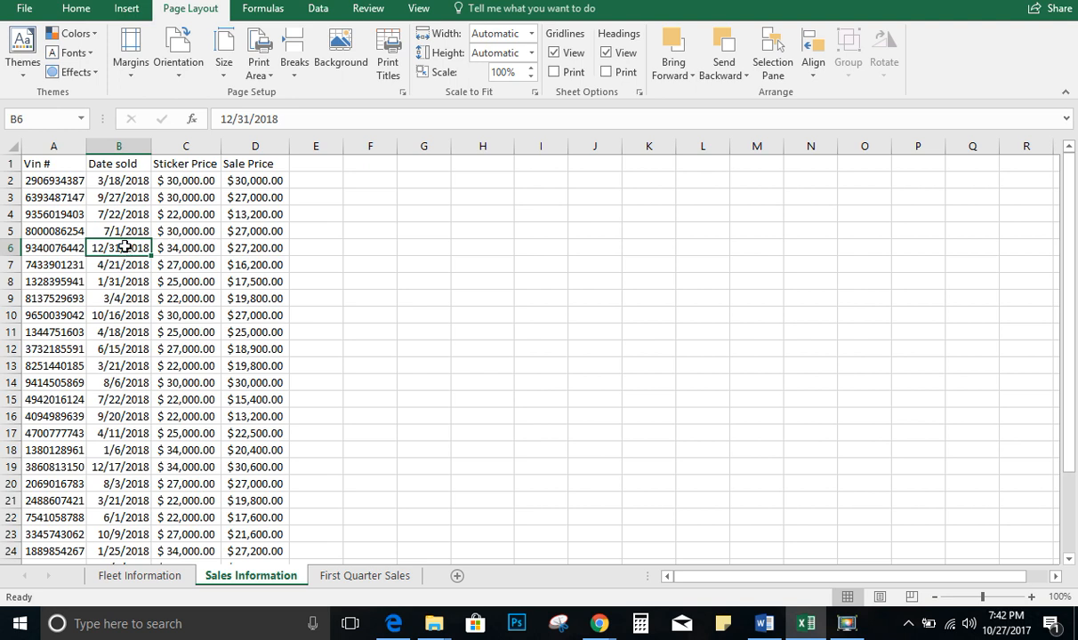
{"action": "left_click", "coordinate": [128, 10]}
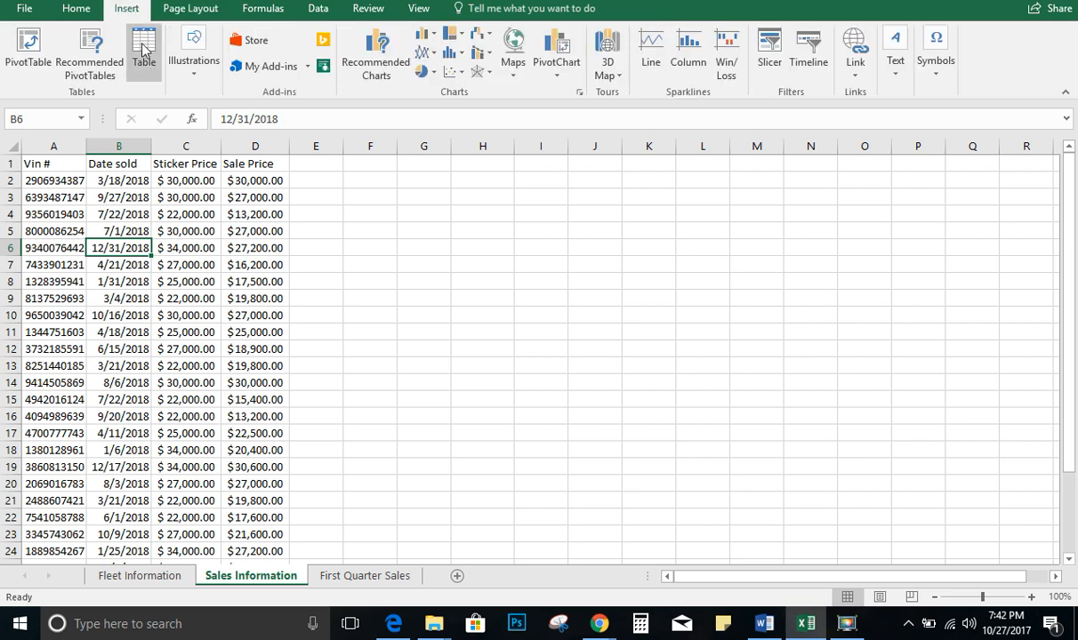
{"action": "left_click", "coordinate": [143, 49]}
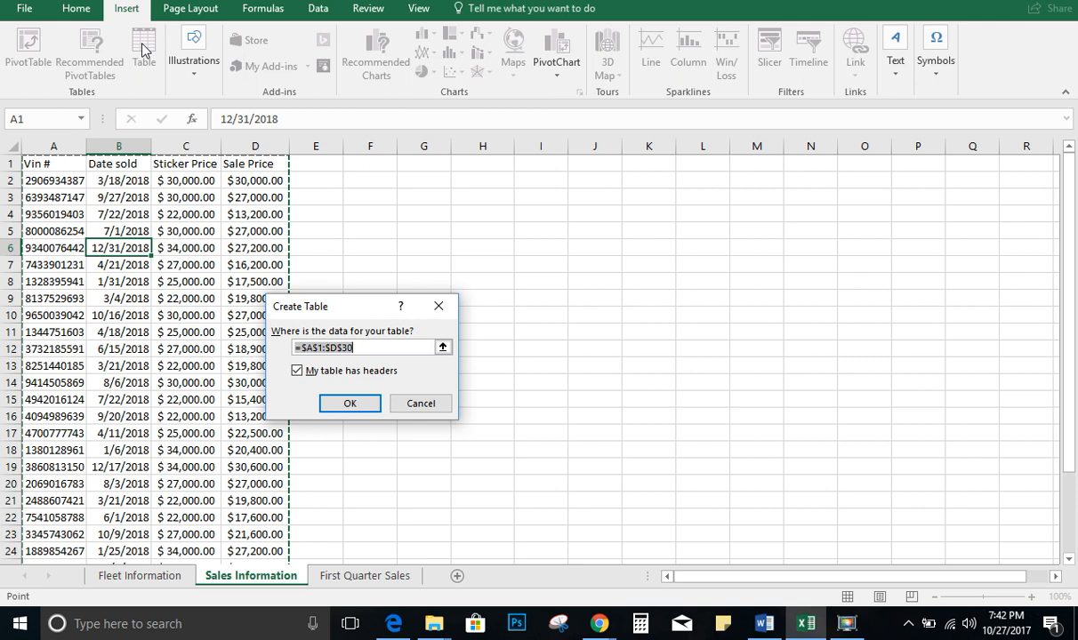
{"action": "left_click", "coordinate": [350, 404]}
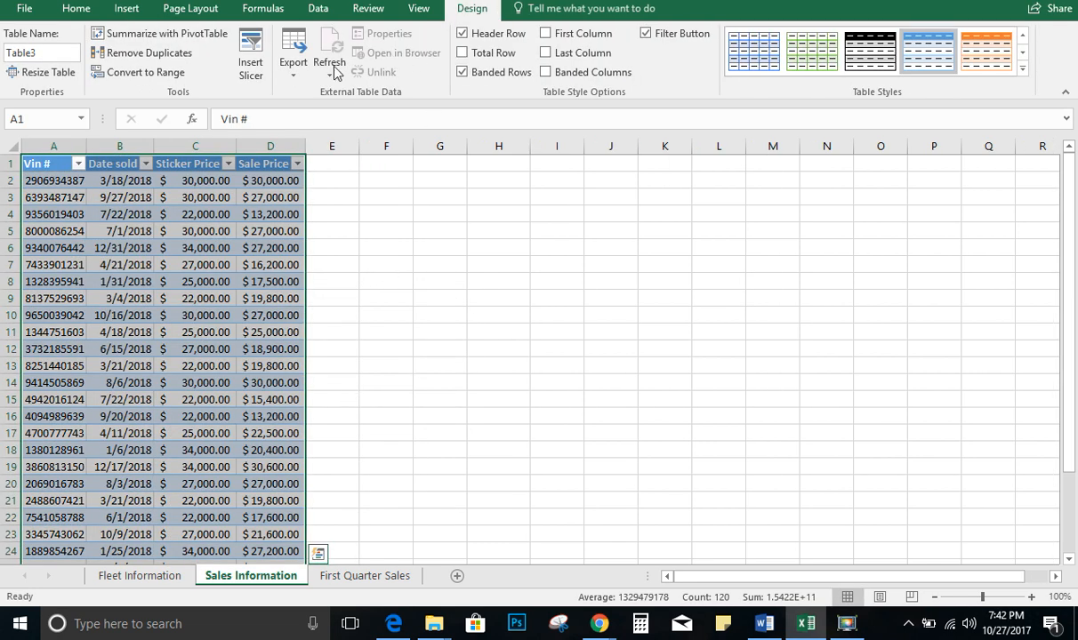
Name the table Sales and apply Table Style Dark 11
{"action": "left_click", "coordinate": [55, 54]}
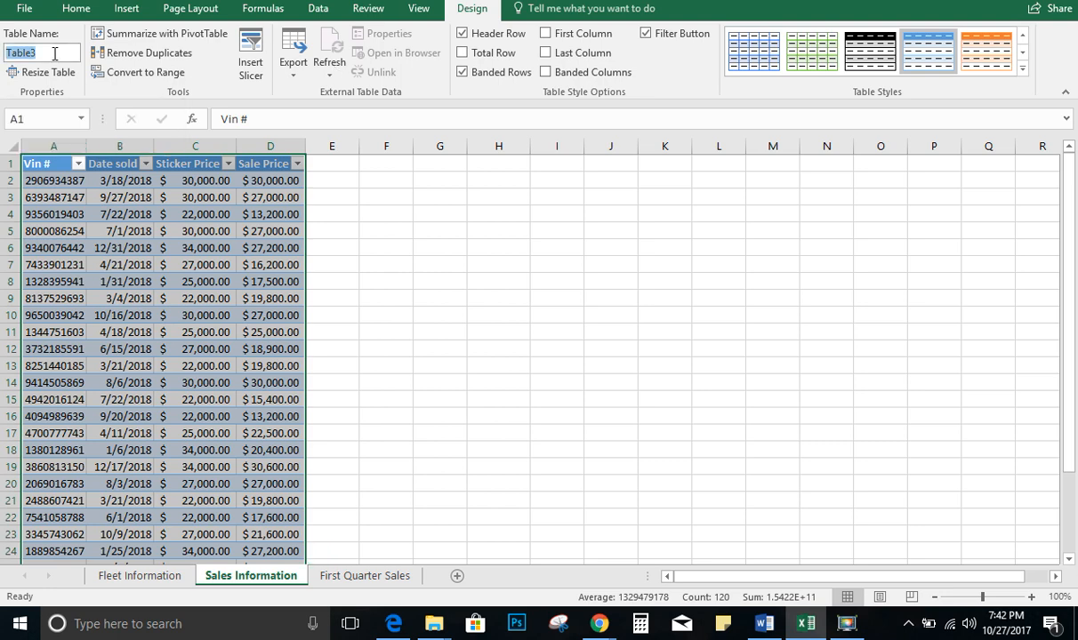
{"action": "type", "text": "Sales"}
{"action": "left_click", "coordinate": [1023, 71]}
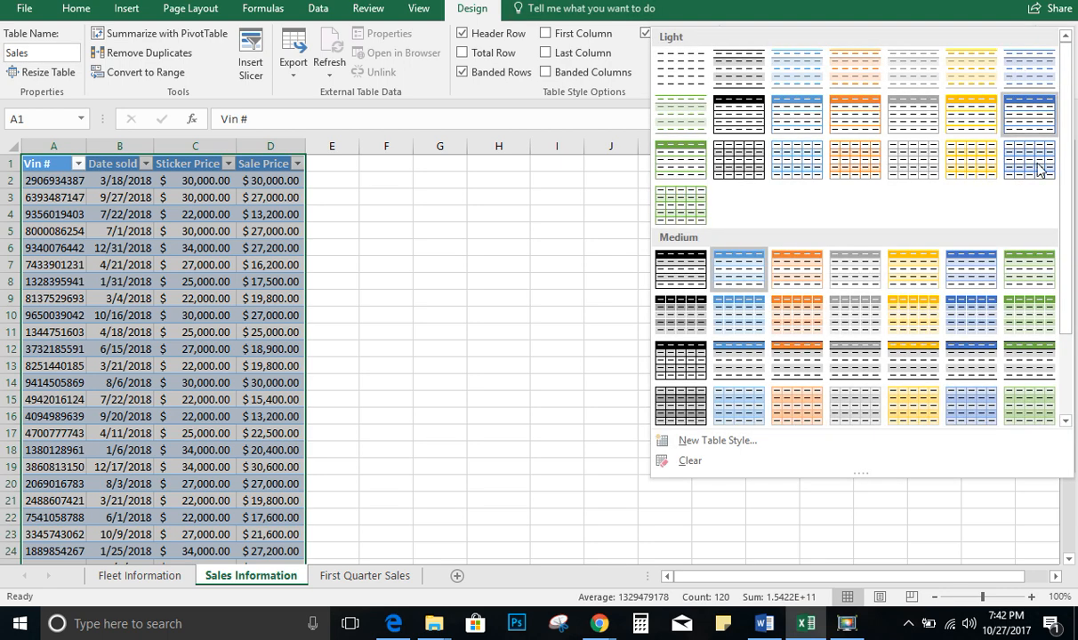
{"action": "left_click_drag", "start_coordinate": [1066, 204], "coordinate": [1071, 313]}
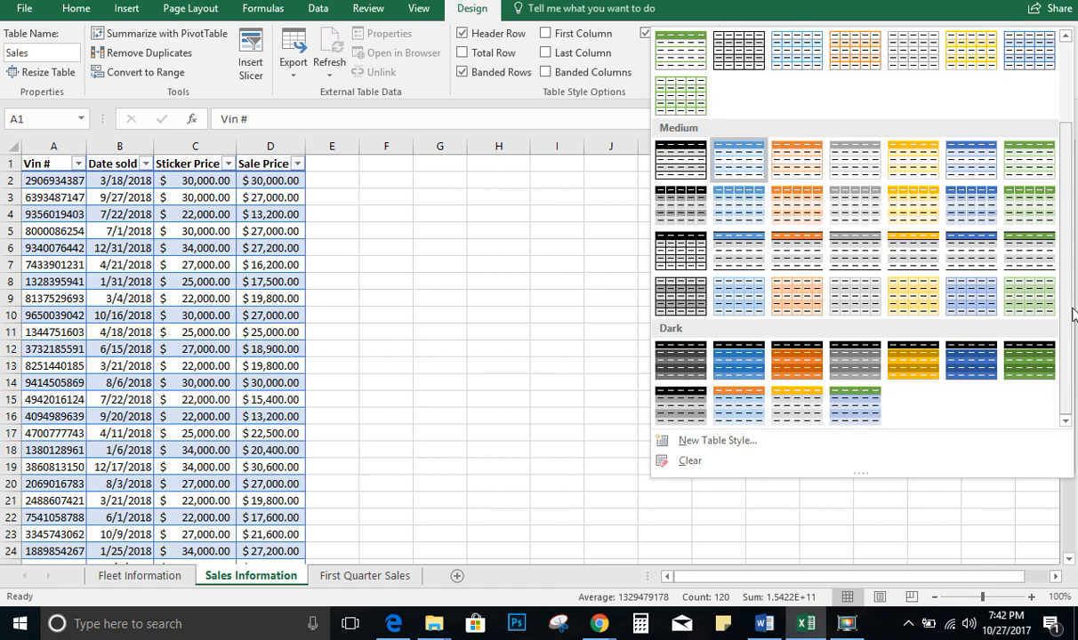
{"action": "key", "text": "alt+Tab"}
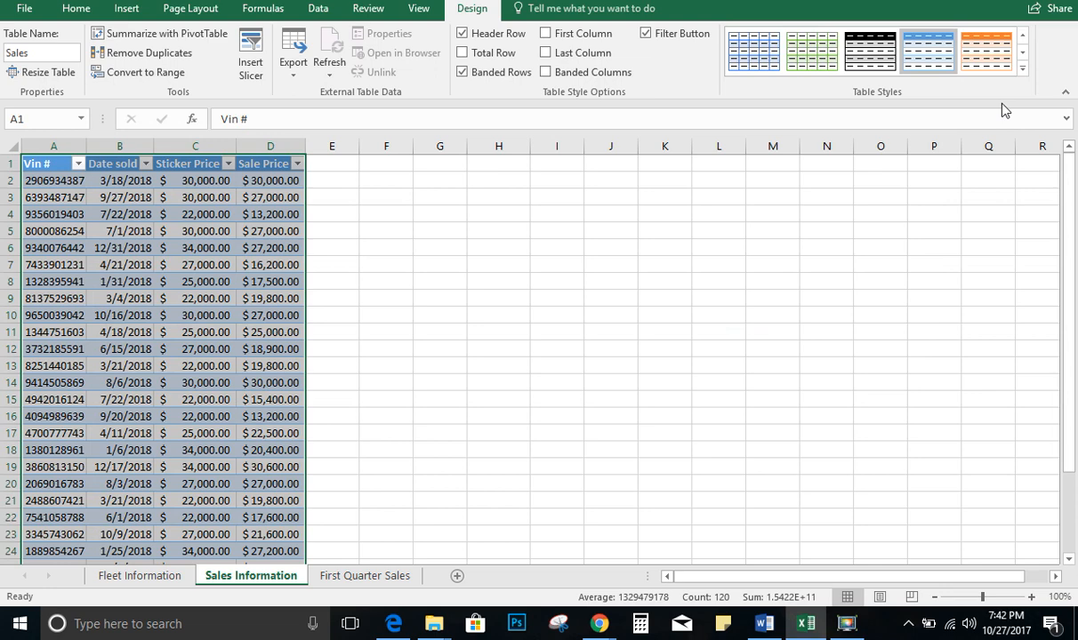
{"action": "left_click", "coordinate": [1023, 72]}
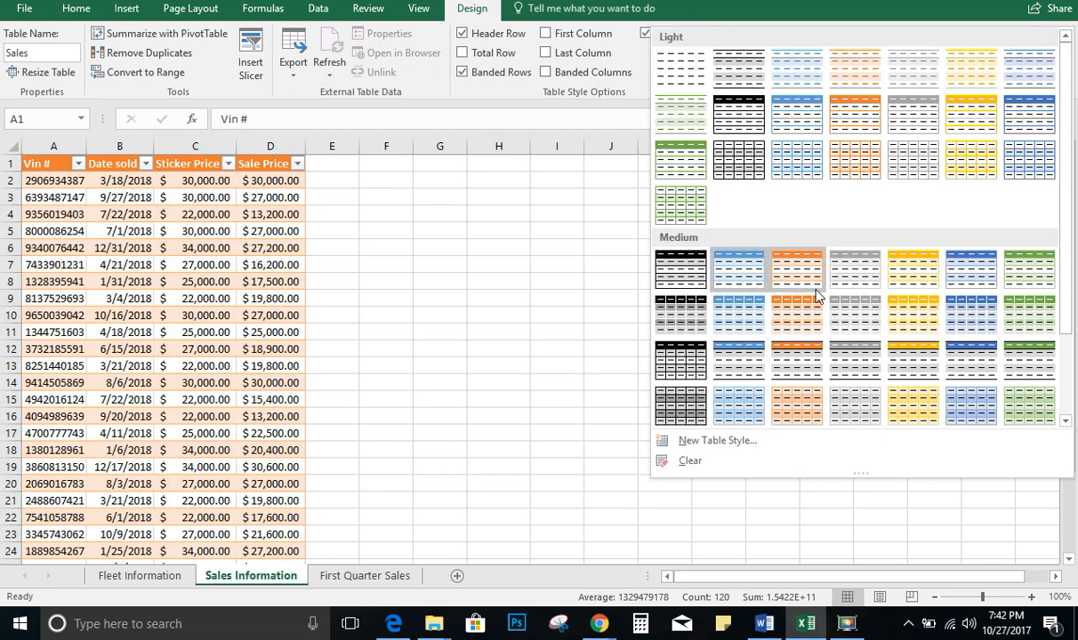
{"action": "left_click_drag", "start_coordinate": [1067, 246], "coordinate": [1073, 362]}
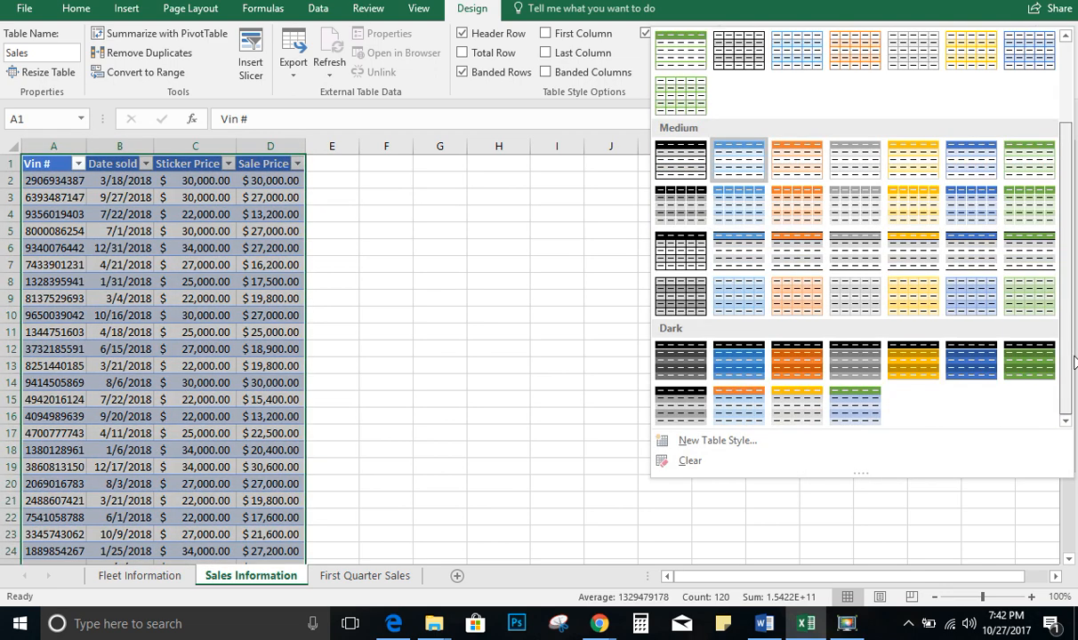
{"action": "left_click", "coordinate": [867, 422]}
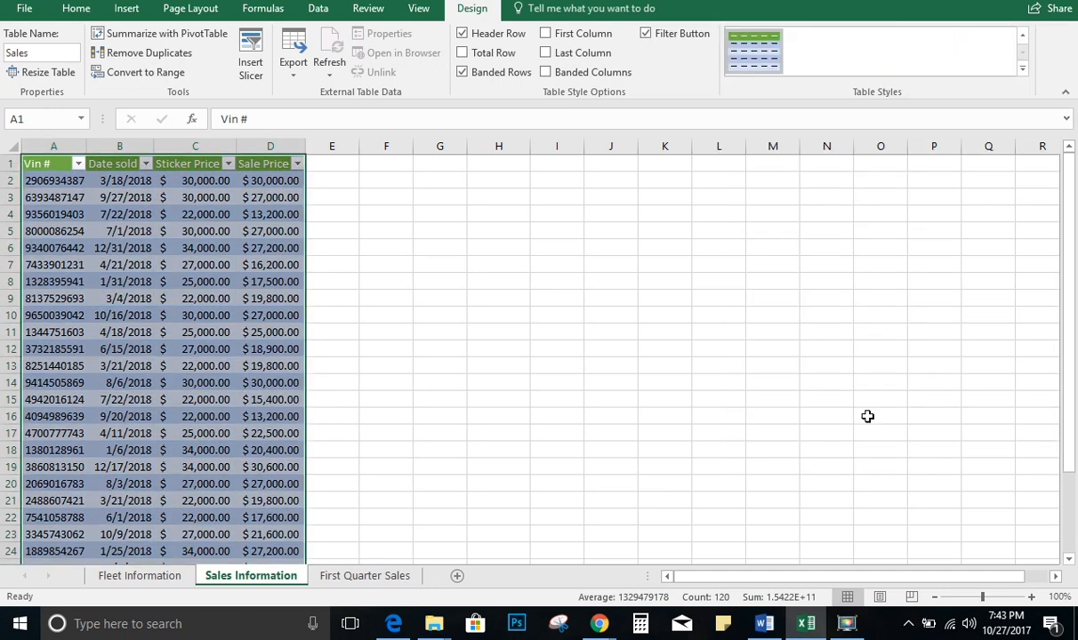
Enter the column header % of sticker in cell E1
{"action": "left_click", "coordinate": [24, 11]}
{"action": "left_click", "coordinate": [26, 140]}
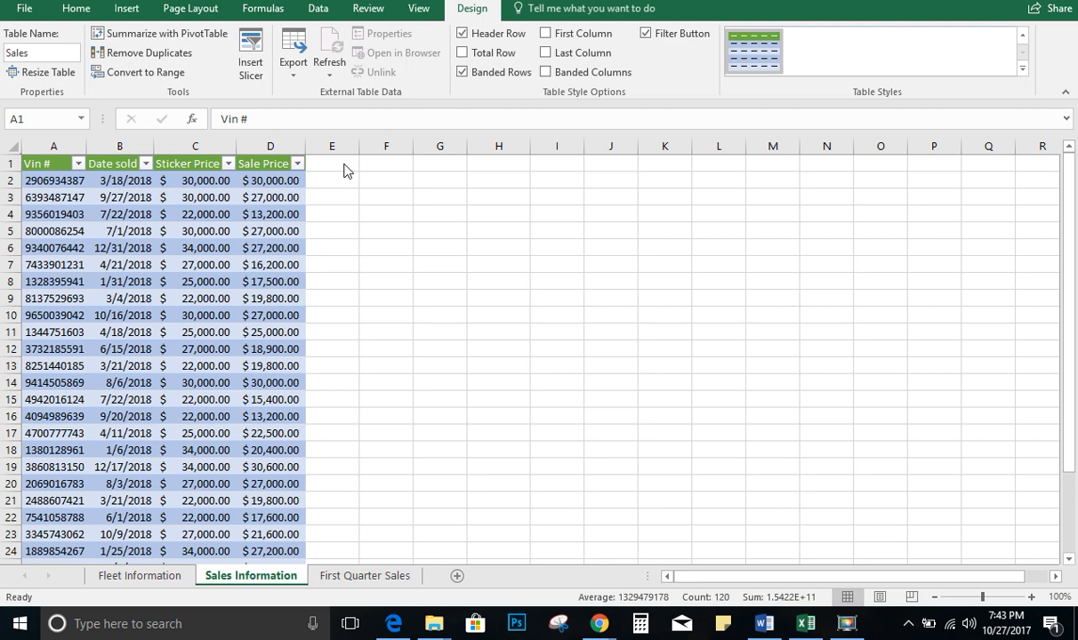
{"action": "left_click", "coordinate": [343, 164]}
{"action": "key", "text": "alt+Tab"}
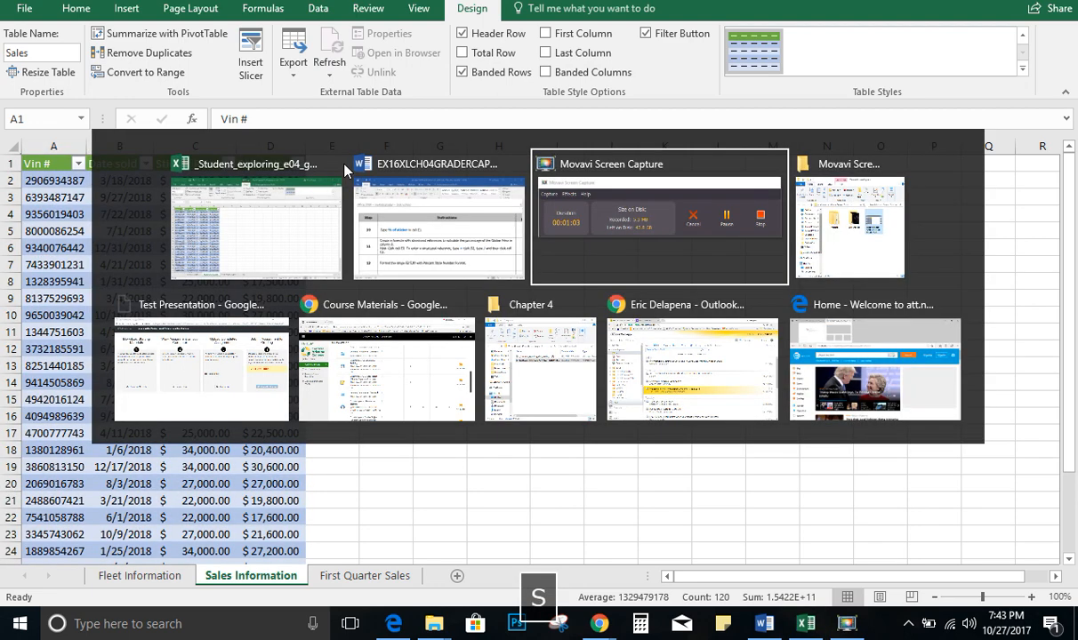
{"action": "left_click", "coordinate": [346, 169]}
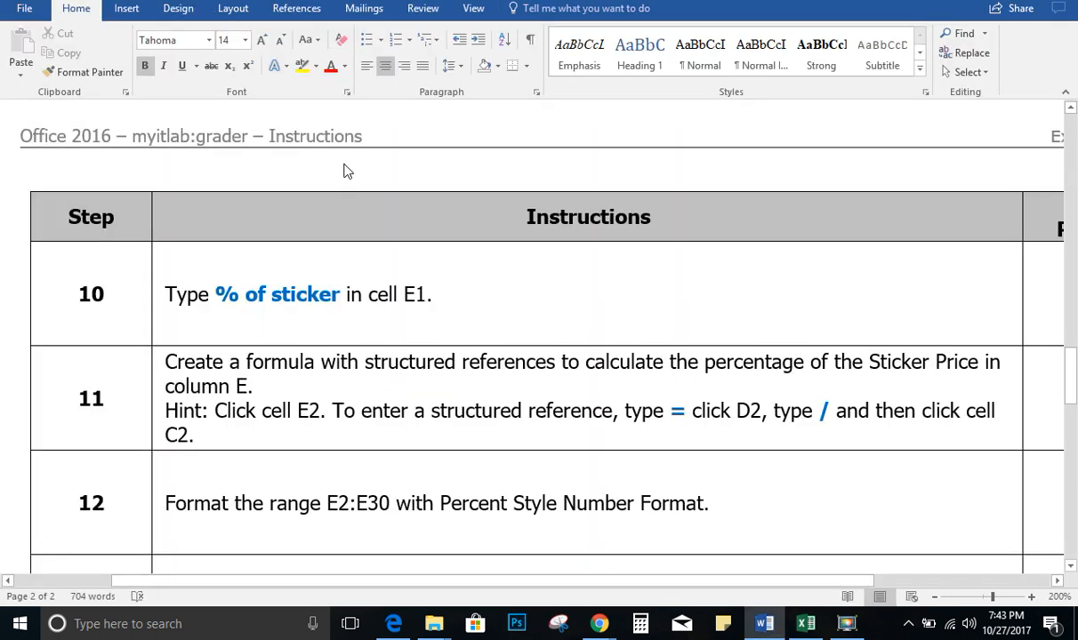
{"action": "key", "text": "alt+Tab"}
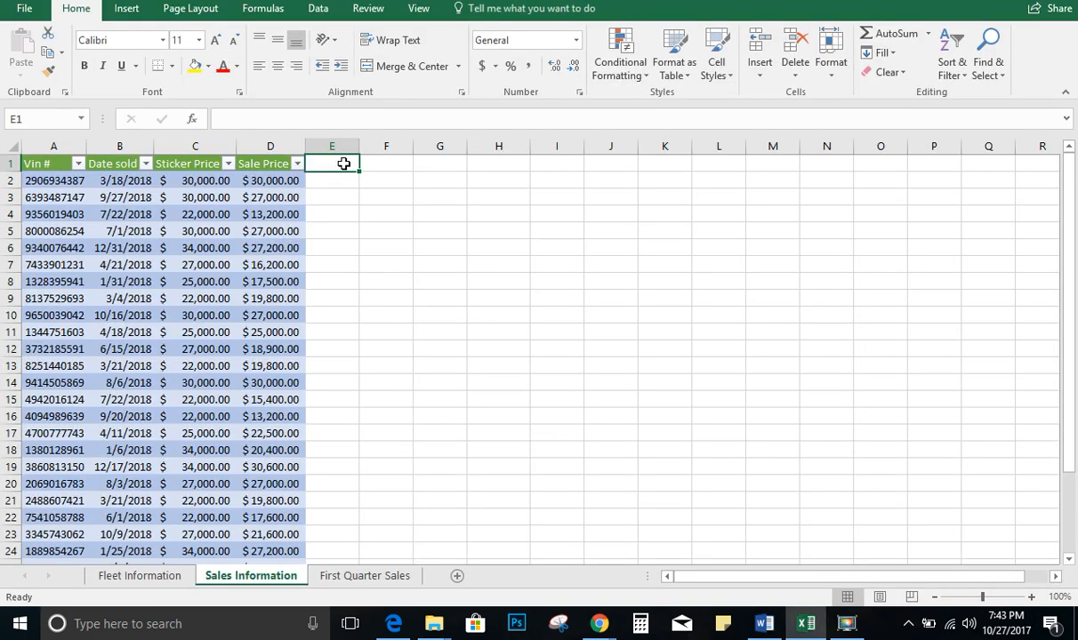
{"action": "key", "text": "shift+5"}
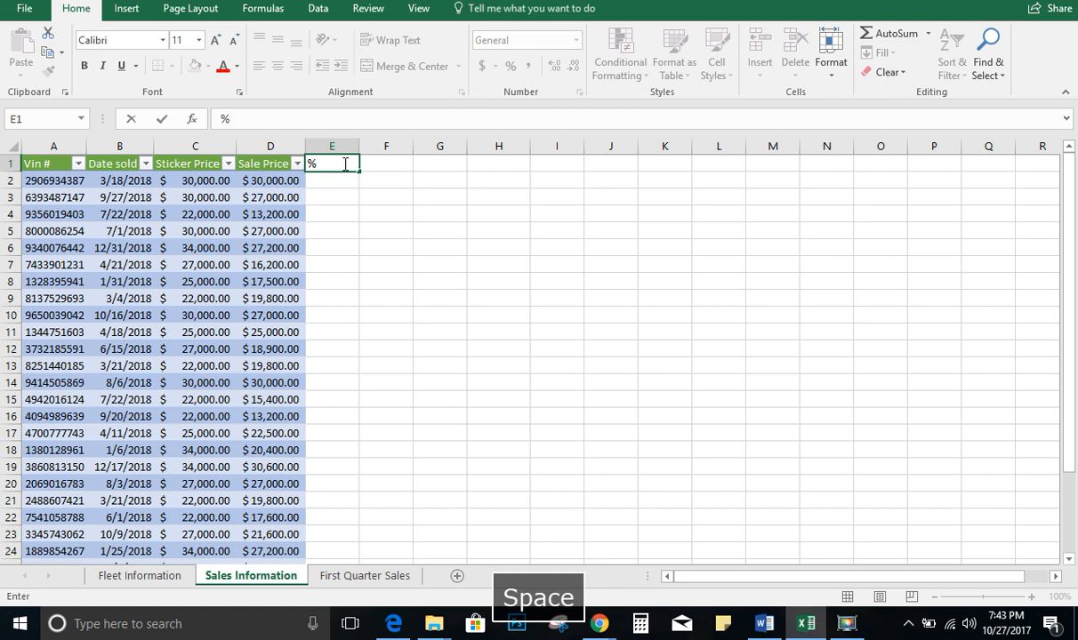
{"action": "type", "text": "of sticker"}
{"action": "key", "text": "Return"}
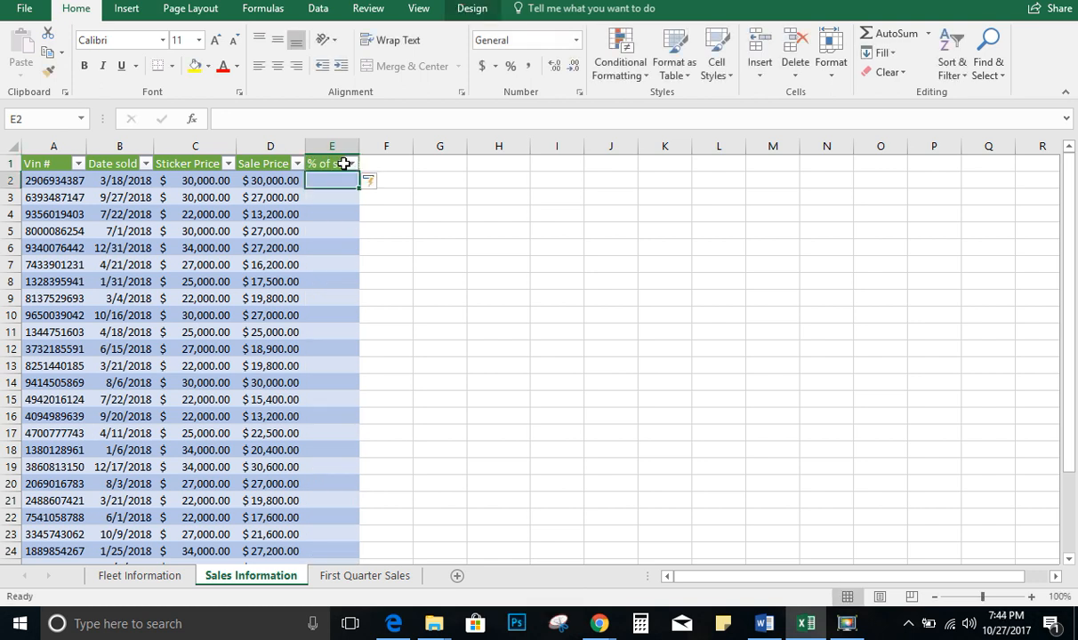
{"action": "key", "text": "alt+Tab"}
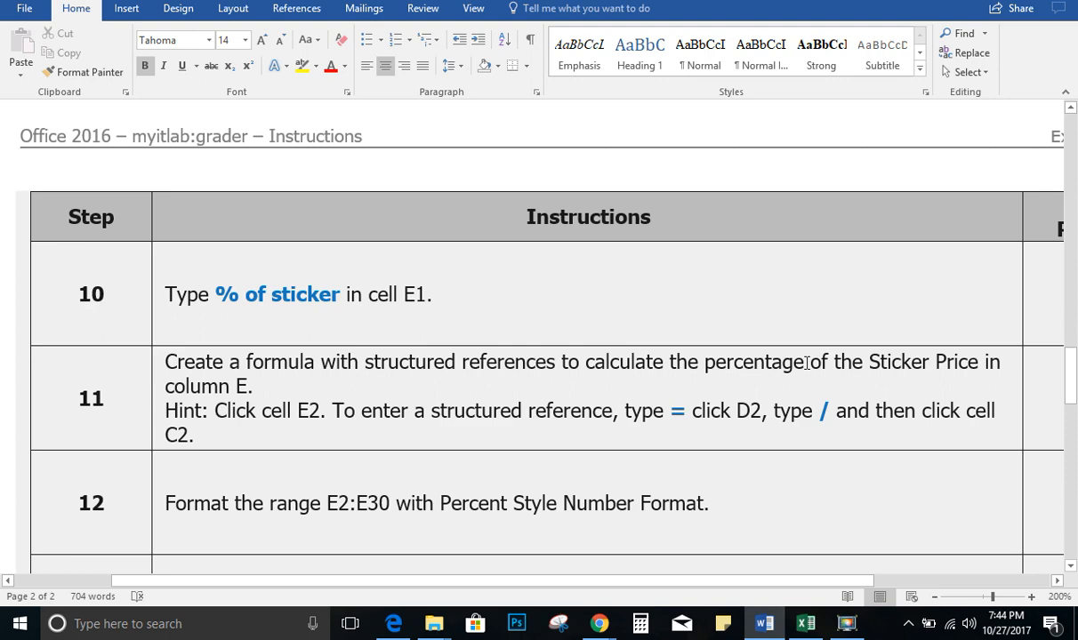
{"action": "key", "text": "alt+Tab"}
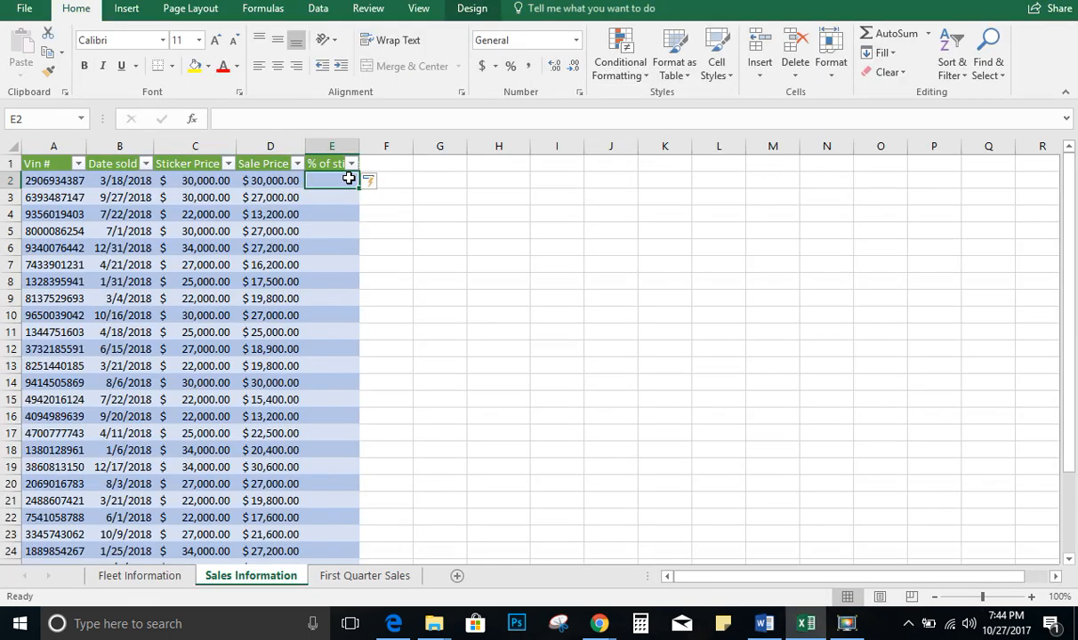
Enter a structured-reference formula in E2 dividing Sale Price by Sticker Price to fill the % of sticker column
{"action": "type", "text": "="}
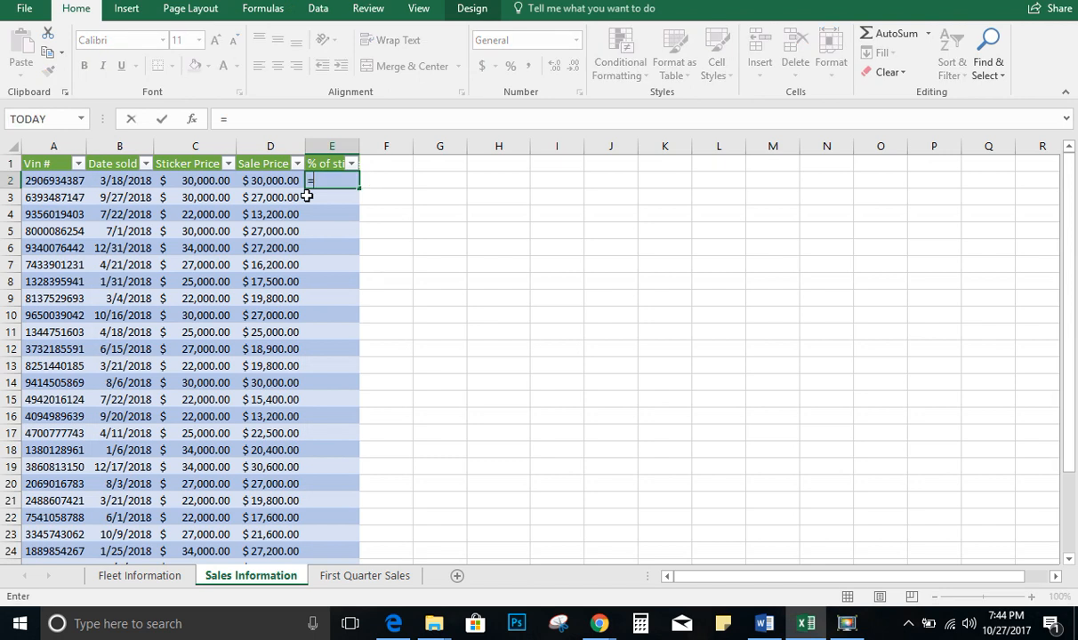
{"action": "left_click", "coordinate": [241, 181]}
{"action": "type", "text": "/"}
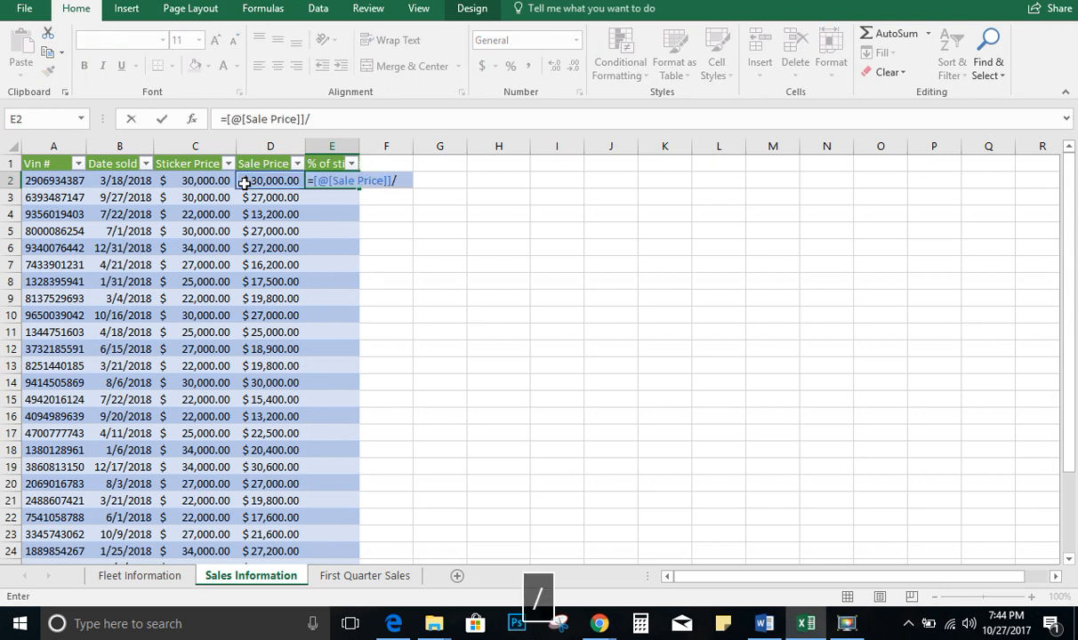
{"action": "left_click", "coordinate": [213, 181]}
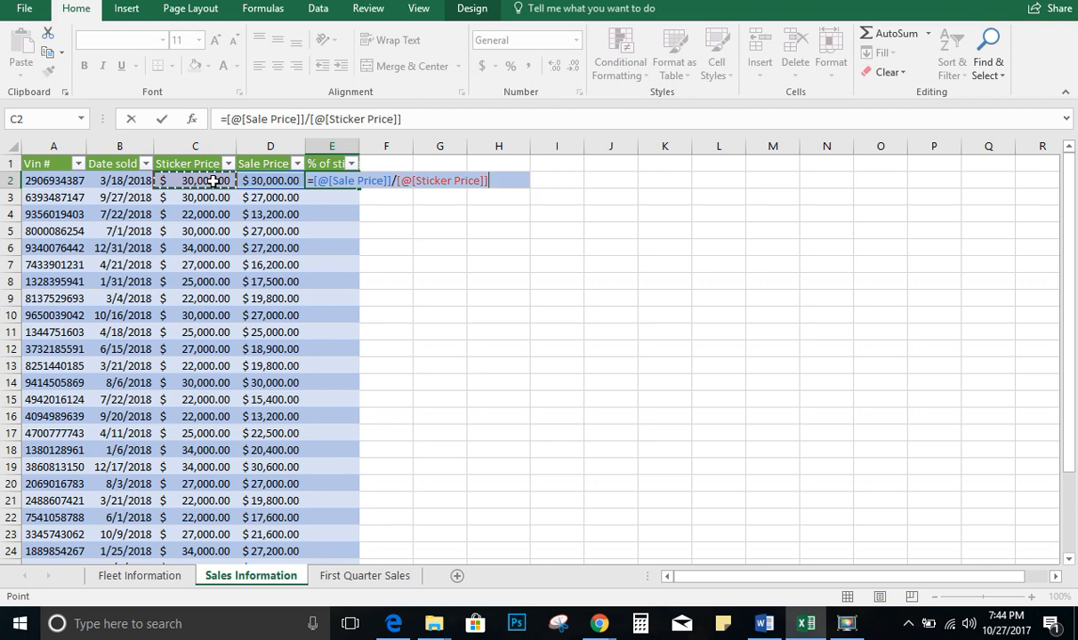
{"action": "key", "text": "ctrl+Return"}
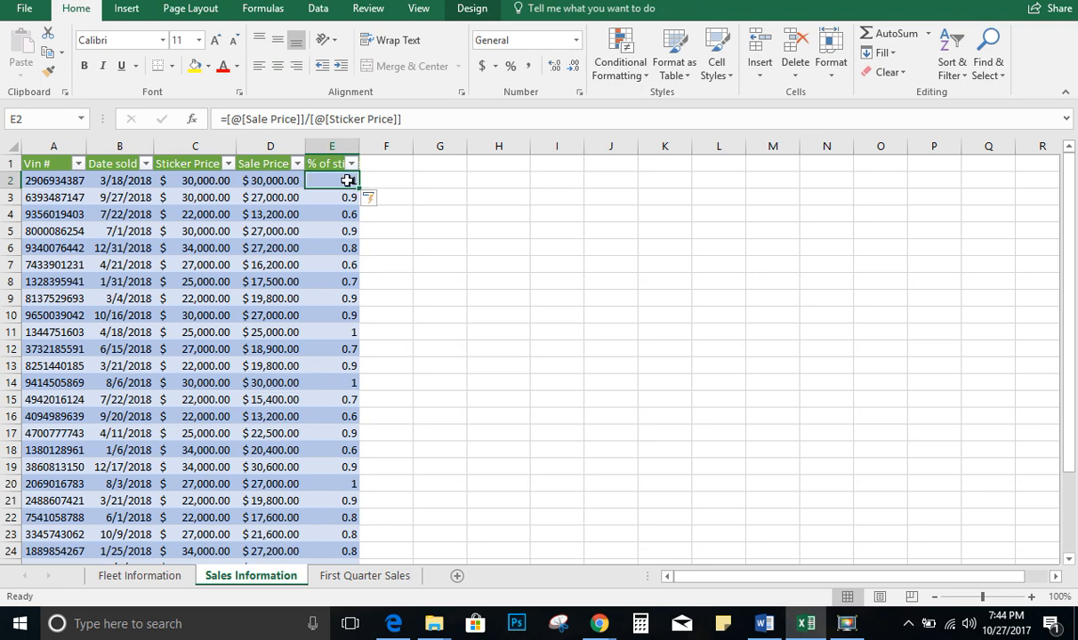
Apply Percent Style number format to the % of sticker range E2:E30
{"action": "key", "text": "alt+Tab"}
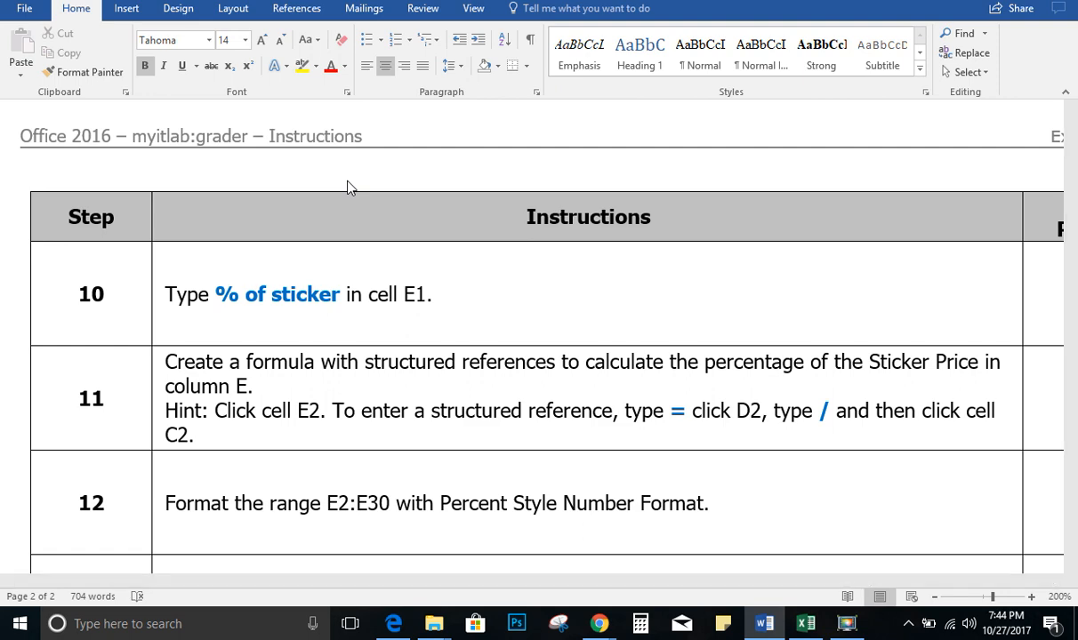
{"action": "key", "text": "alt+Tab"}
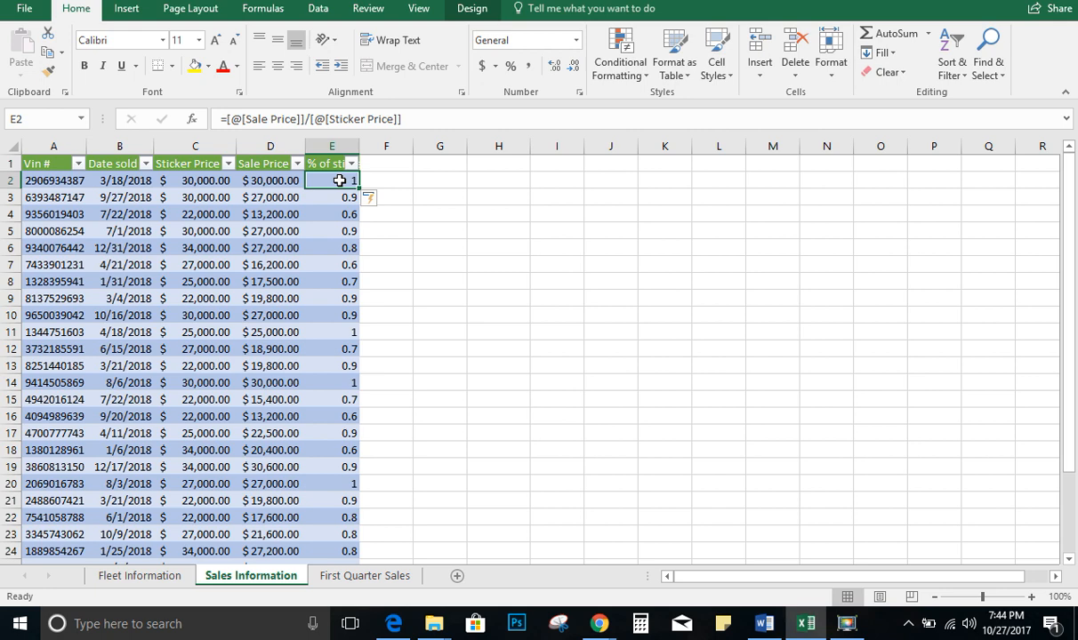
{"action": "left_click_drag", "start_coordinate": [340, 180], "coordinate": [340, 239]}
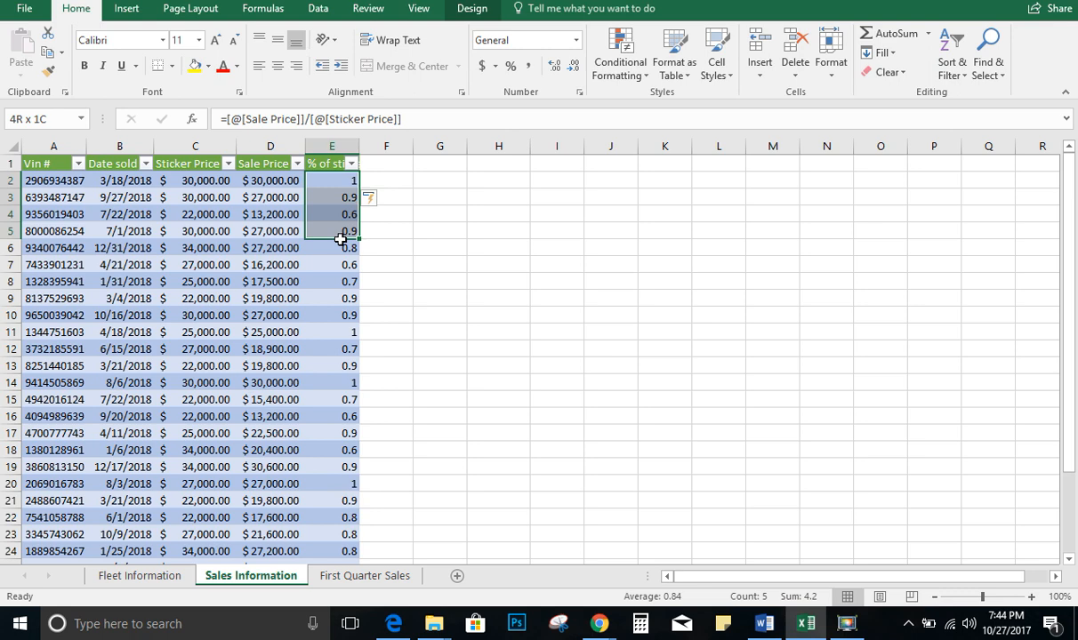
{"action": "left_click_drag", "start_coordinate": [340, 239], "coordinate": [339, 533]}
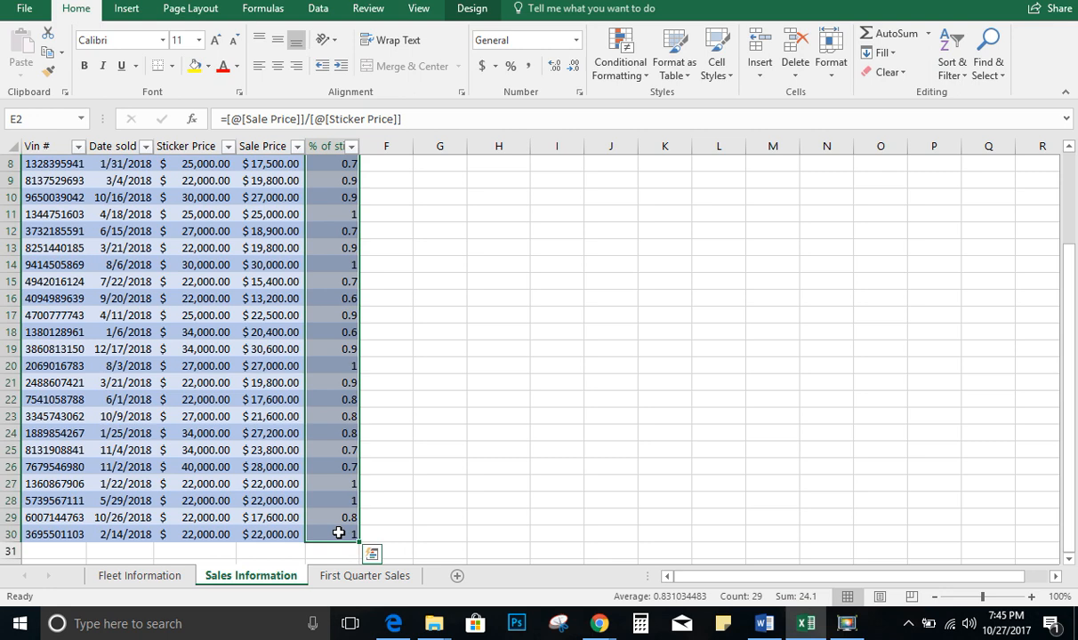
{"action": "left_click", "coordinate": [510, 66]}
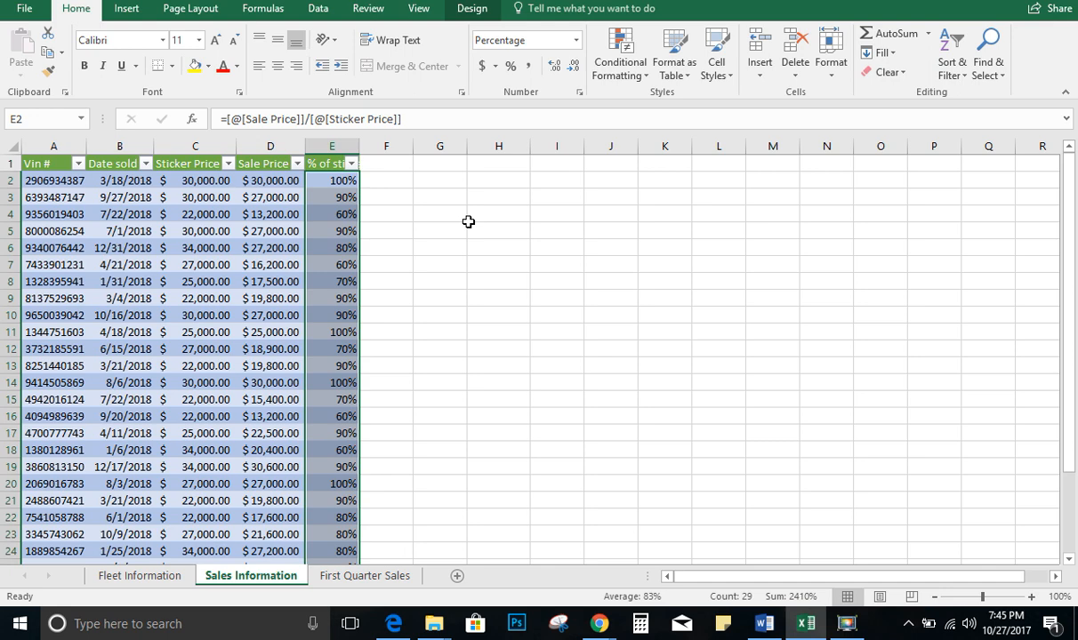
{"action": "left_click", "coordinate": [24, 11]}
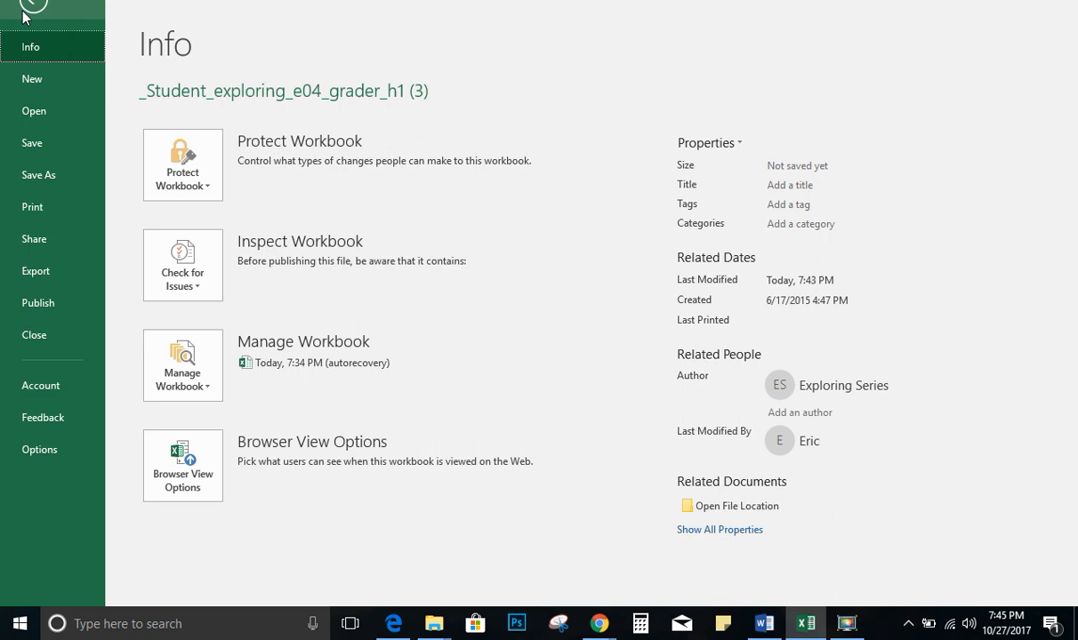
{"action": "left_click", "coordinate": [33, 8]}
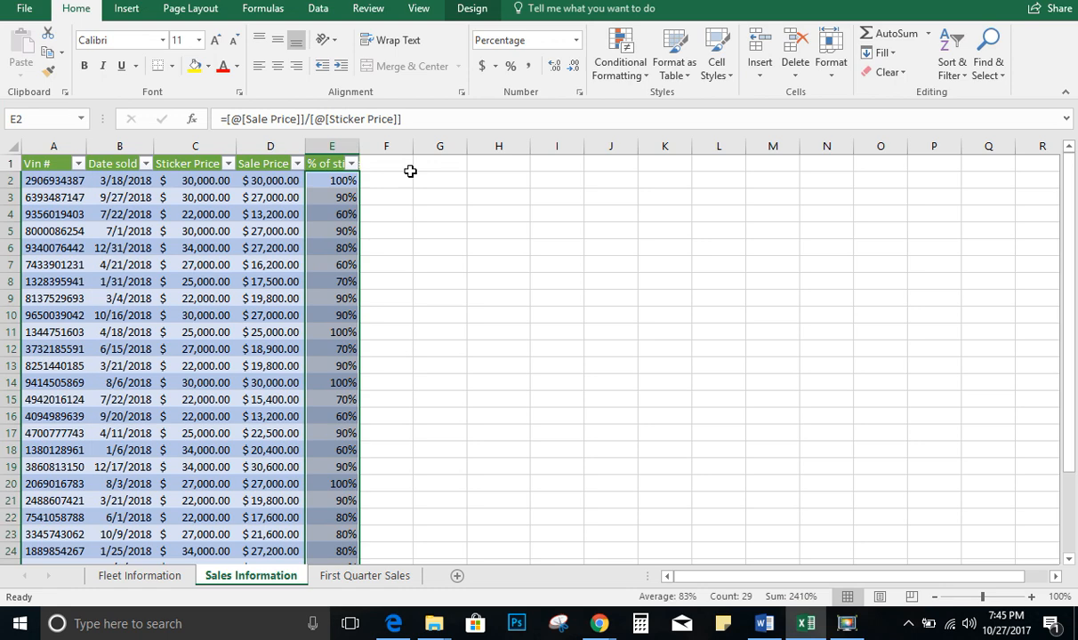
{"action": "key", "text": "ctrl+Return"}
{"action": "key", "text": "alt+Tab"}
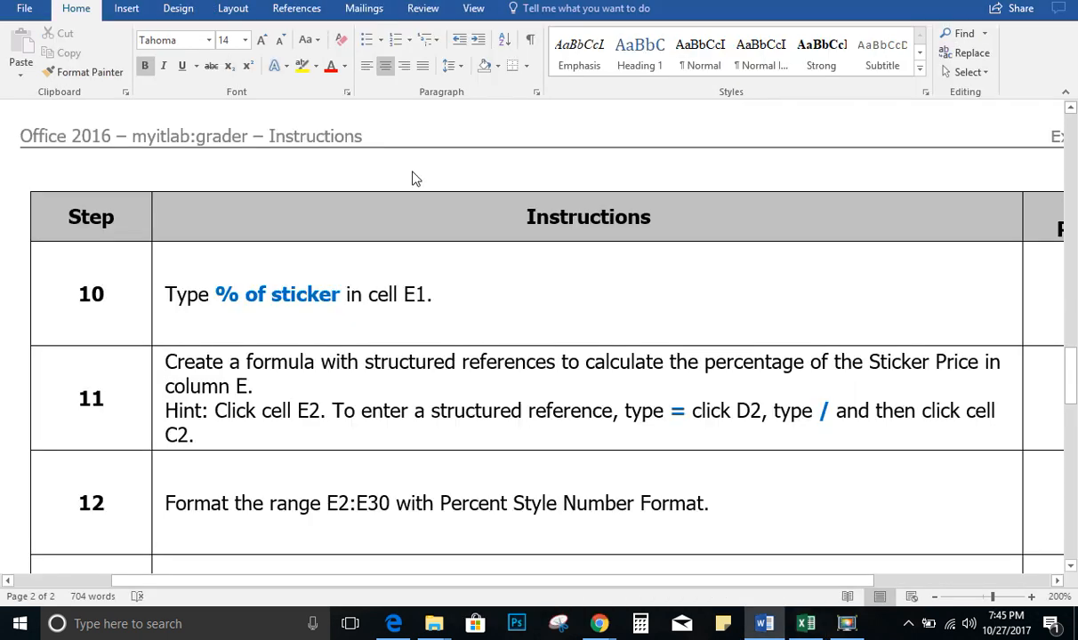
{"action": "key", "text": "ctrl+Return"}
{"action": "key", "text": "alt+Tab"}
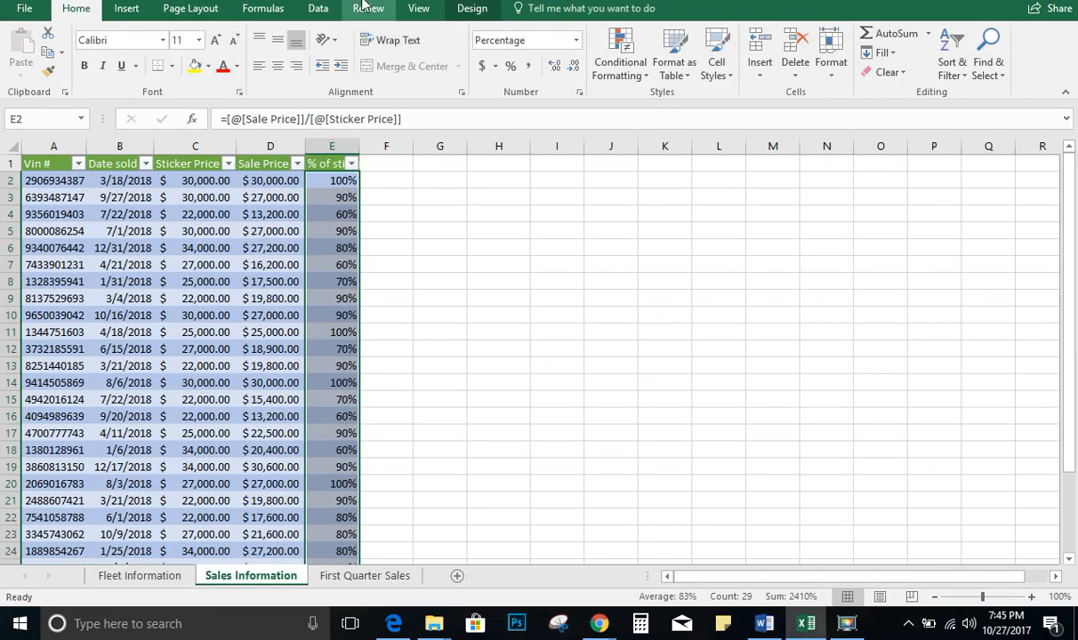